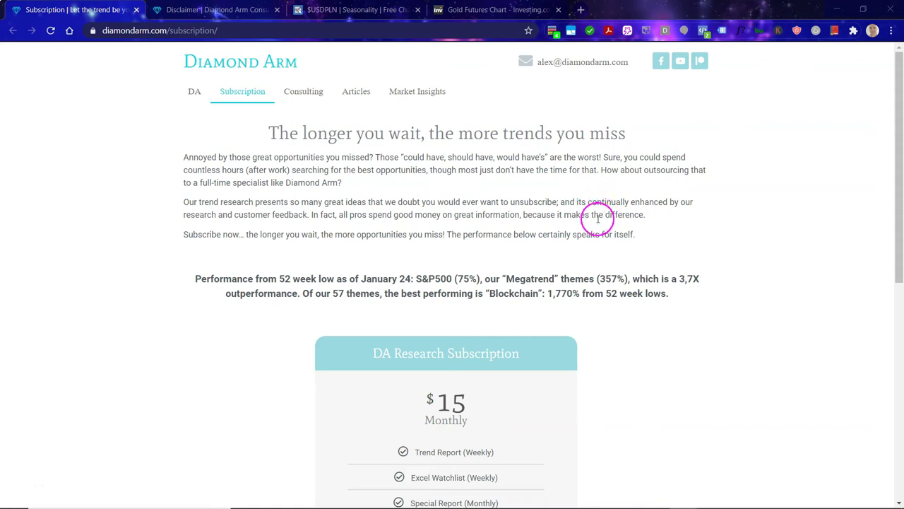
# - Switch to the Diamond Arm disclaimer tab, then bring the Watchlist workbook forward in Excel
pyautogui.hotkey('ctrl', 'Tab')
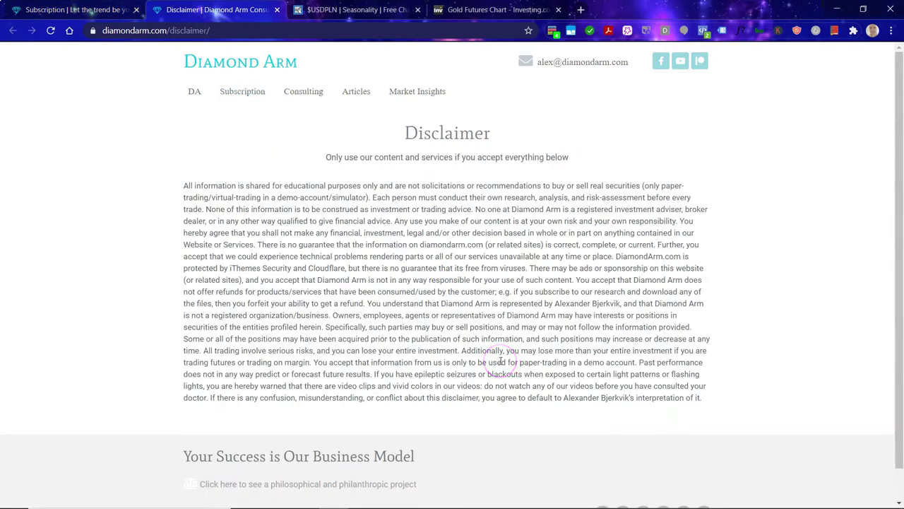
pyautogui.click(360, 502)
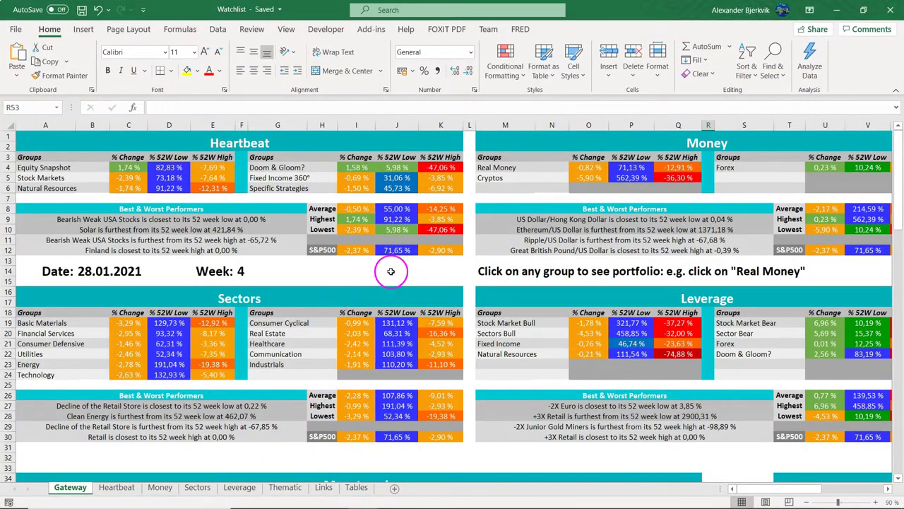
# - Jump from the Gateway sheet to the Forex table on the Money sheet
pyautogui.click(394, 268)
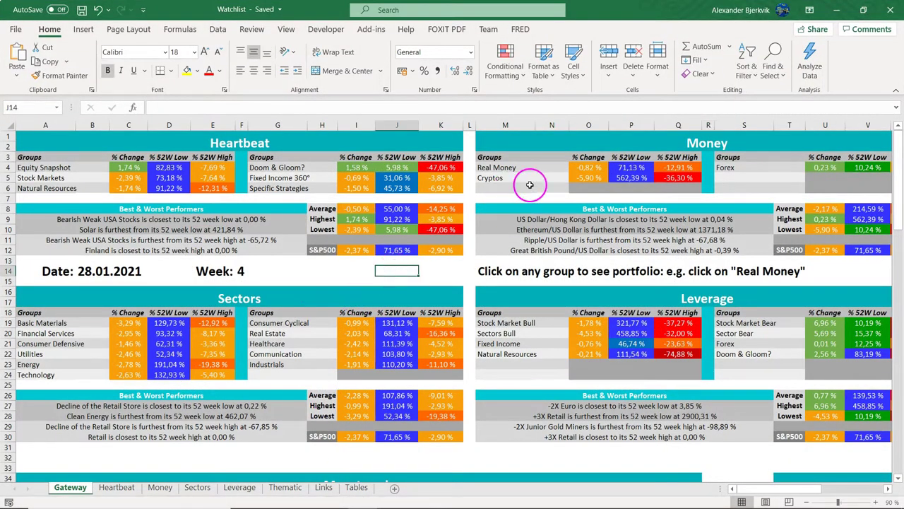
pyautogui.click(730, 171)
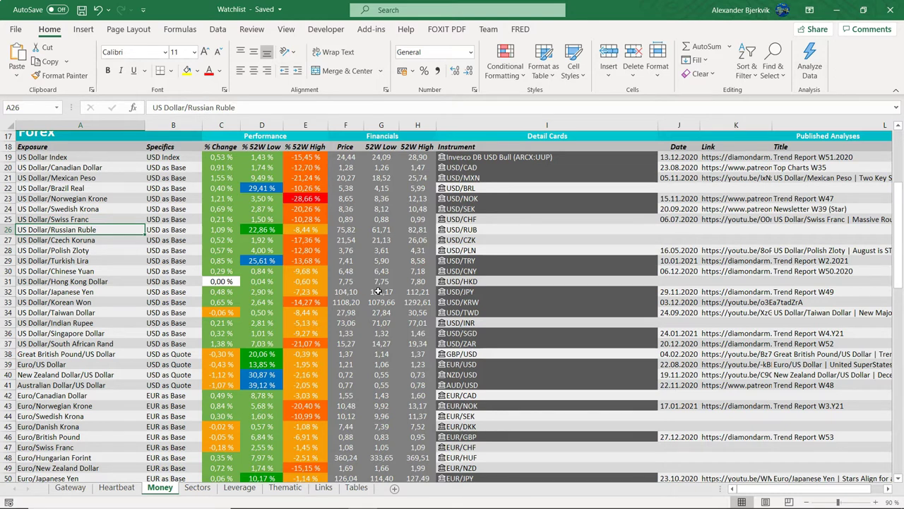
# - Inspect the US Dollar/Czech Koruna entry in the Forex table
pyautogui.scroll(1, 361, 290)
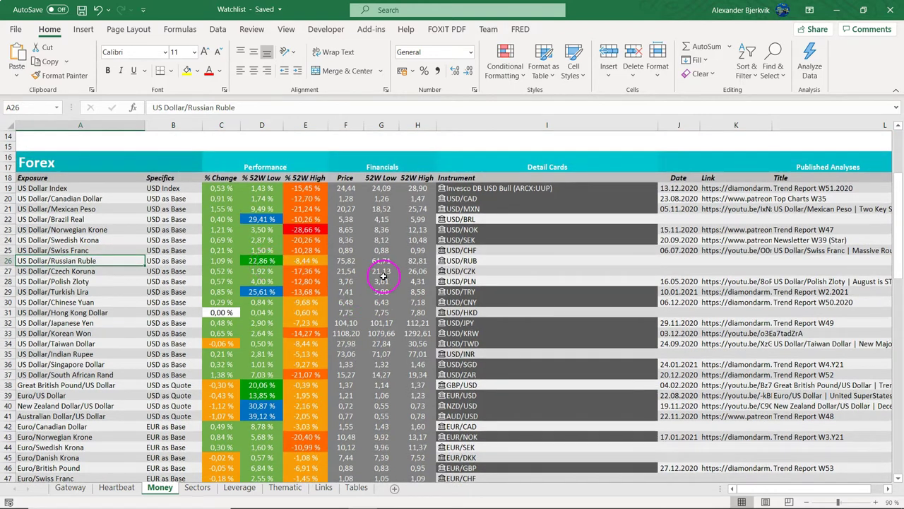
pyautogui.click(157, 272)
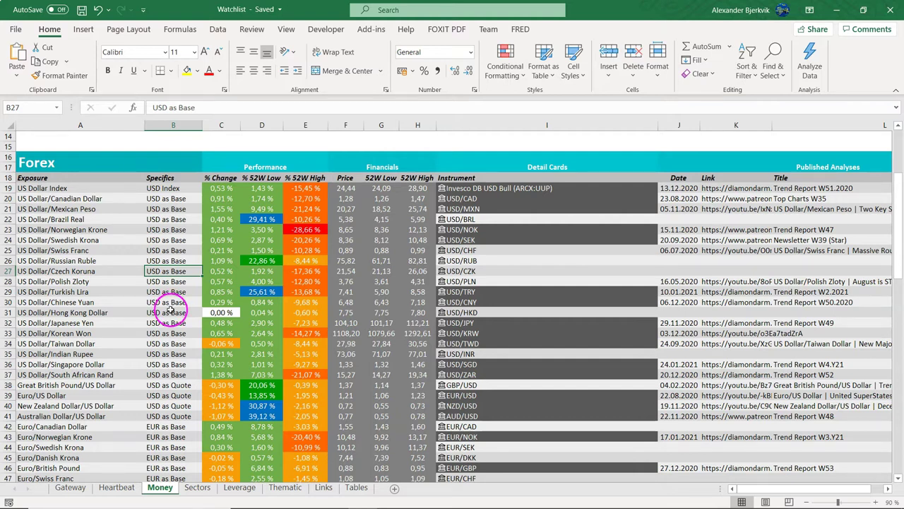
pyautogui.scroll(-4, 194, 363)
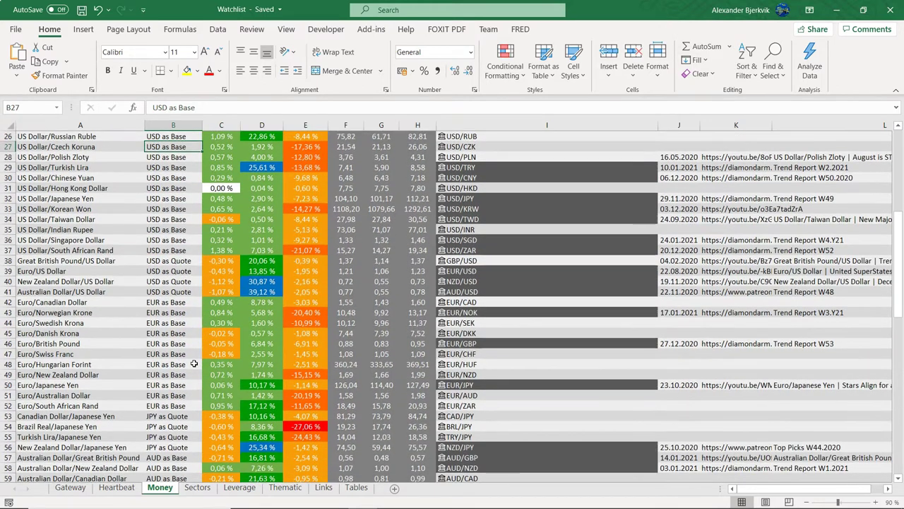
pyautogui.scroll(-1, 193, 363)
pyautogui.scroll(2, 193, 363)
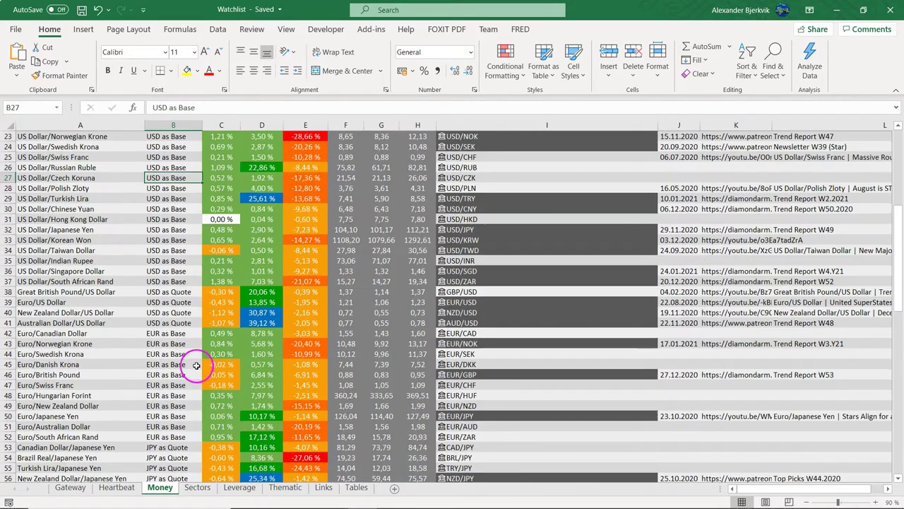
# - Review the USD/PLN row's % 52W Low and High formulas, then return to Chrome
pyautogui.click(92, 195)
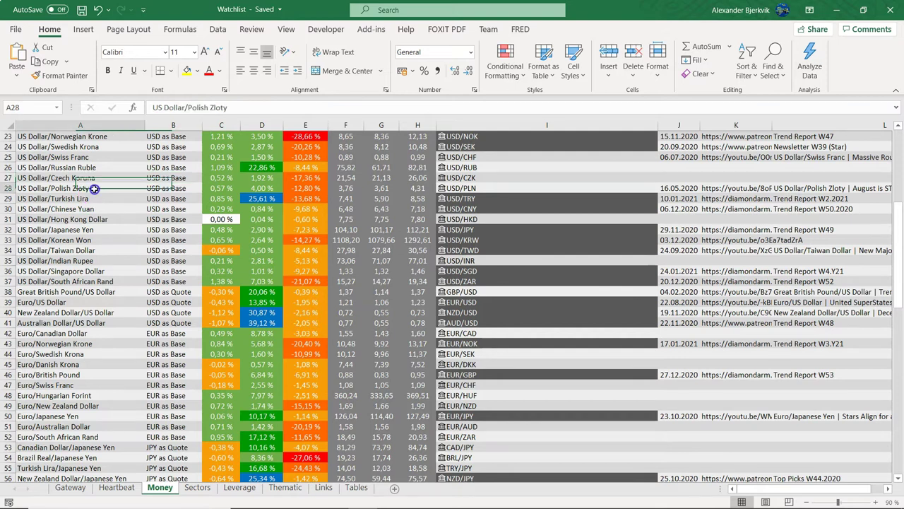
pyautogui.click(171, 207)
pyautogui.scroll(1, 172, 207)
pyautogui.scroll(2, 172, 206)
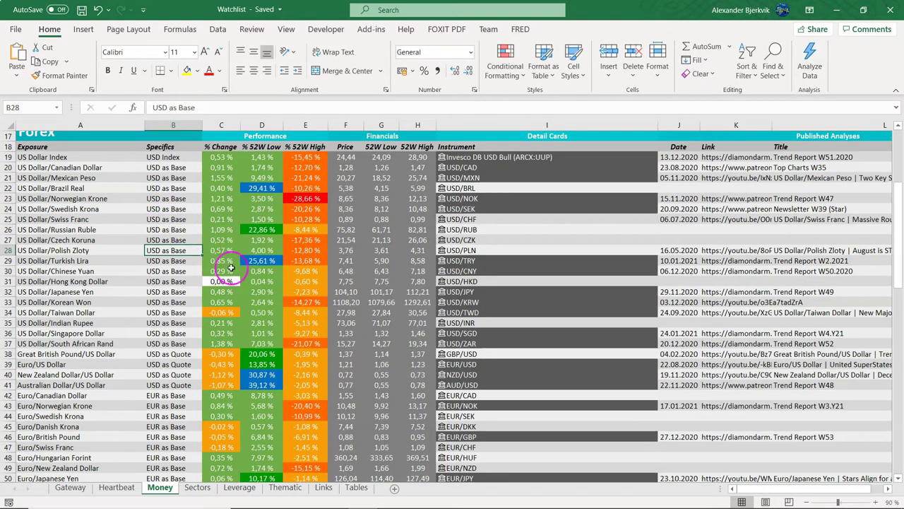
pyautogui.click(271, 251)
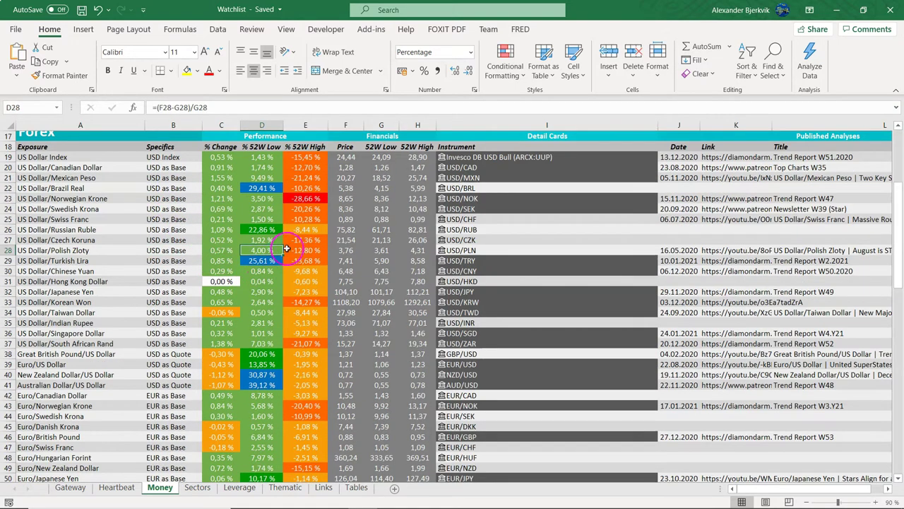
pyautogui.click(300, 249)
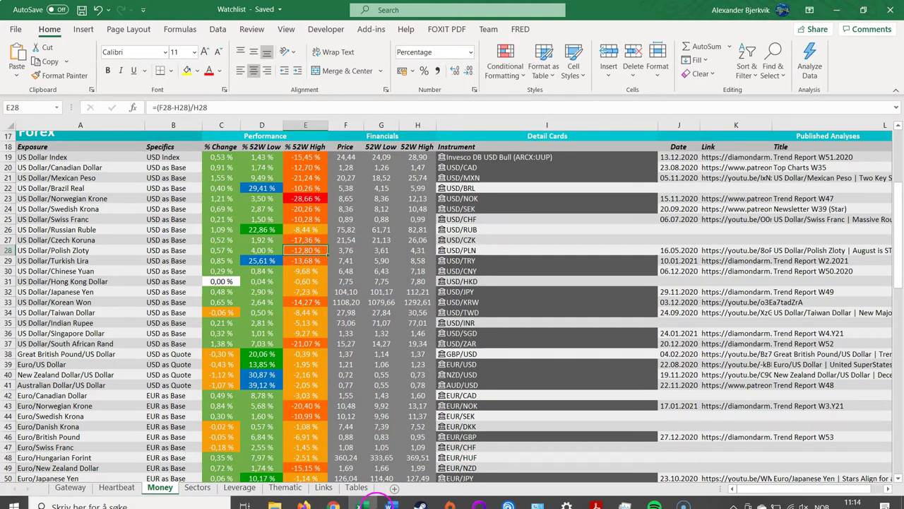
pyautogui.click(335, 498)
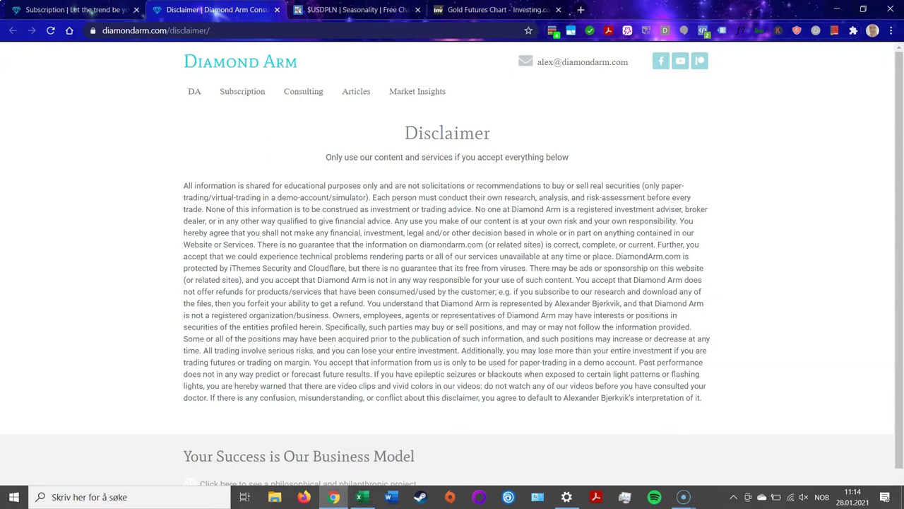
# - Open the '$USDPLN | Seasonality' tab showing StockCharts' monthly seasonality for 2002–2021
pyautogui.click(339, 9)
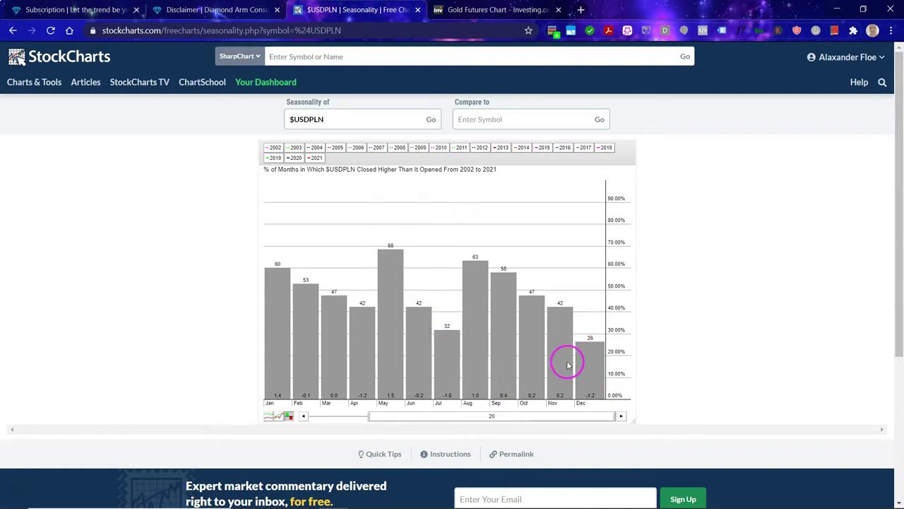
# - Show the USD/PLN weekly chart full screen and mark points around the 2011 low
pyautogui.click(494, 10)
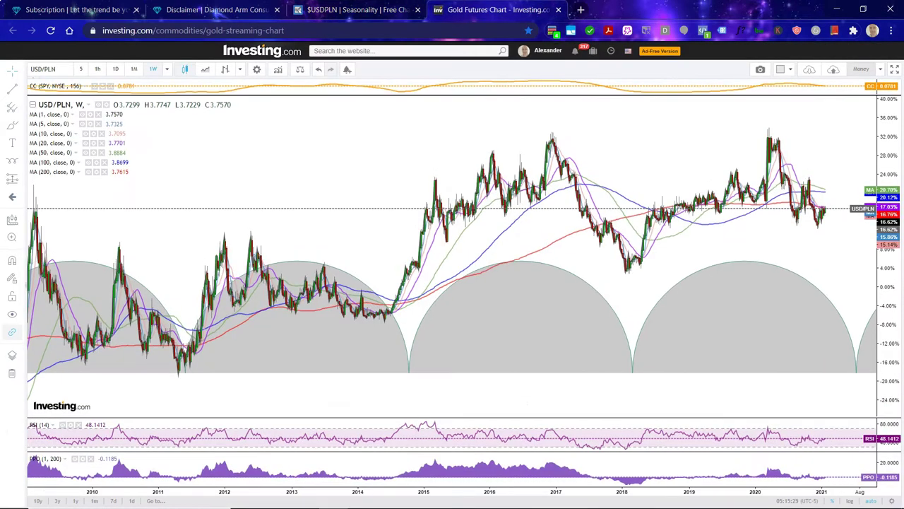
pyautogui.press('F11')
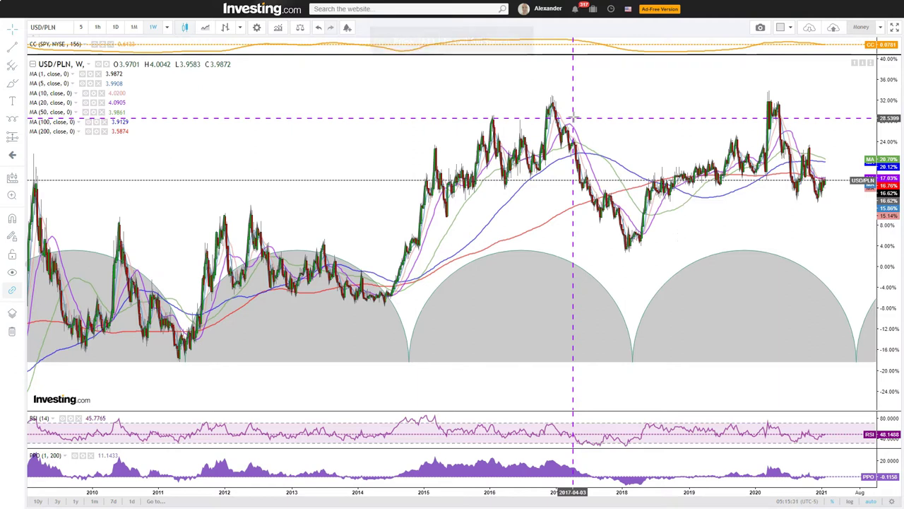
pyautogui.click(223, 375)
pyautogui.click(181, 353)
pyautogui.click(390, 317)
pyautogui.click(292, 251)
pyautogui.click(198, 346)
pyautogui.click(186, 343)
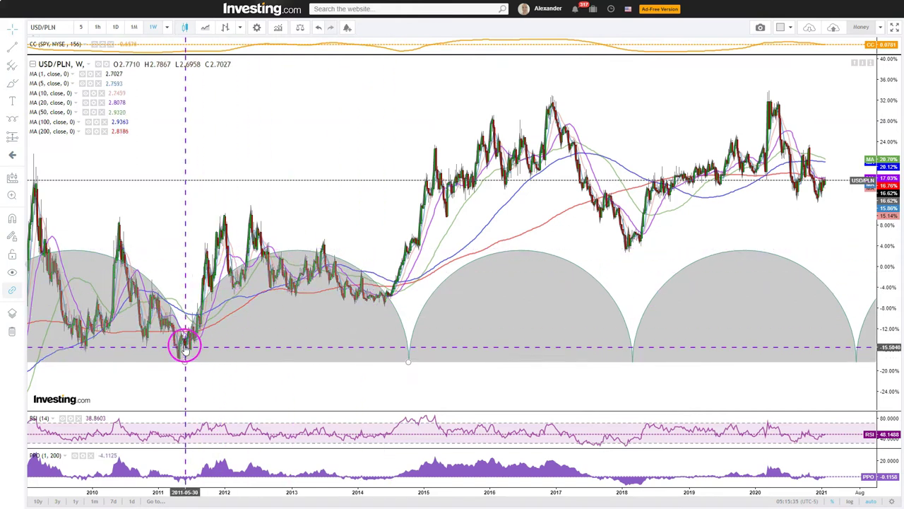
pyautogui.click(369, 333)
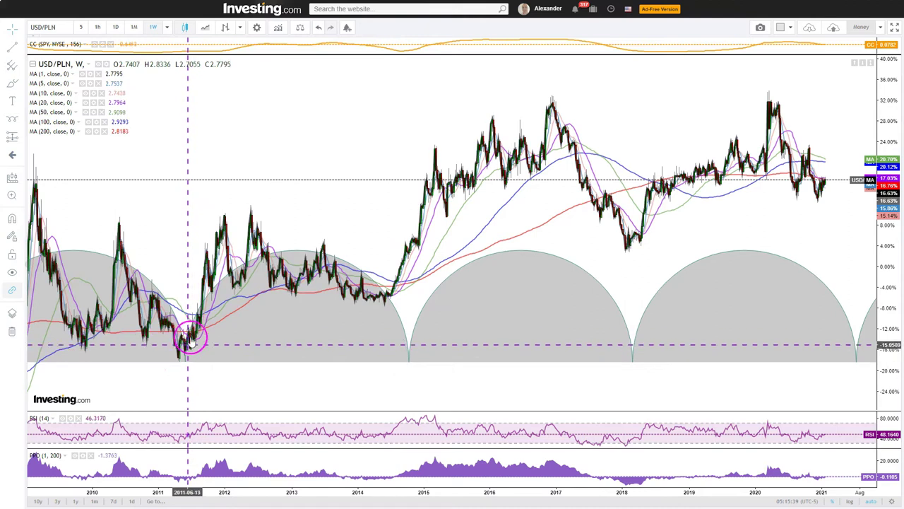
pyautogui.click(410, 339)
pyautogui.click(409, 359)
pyautogui.click(467, 244)
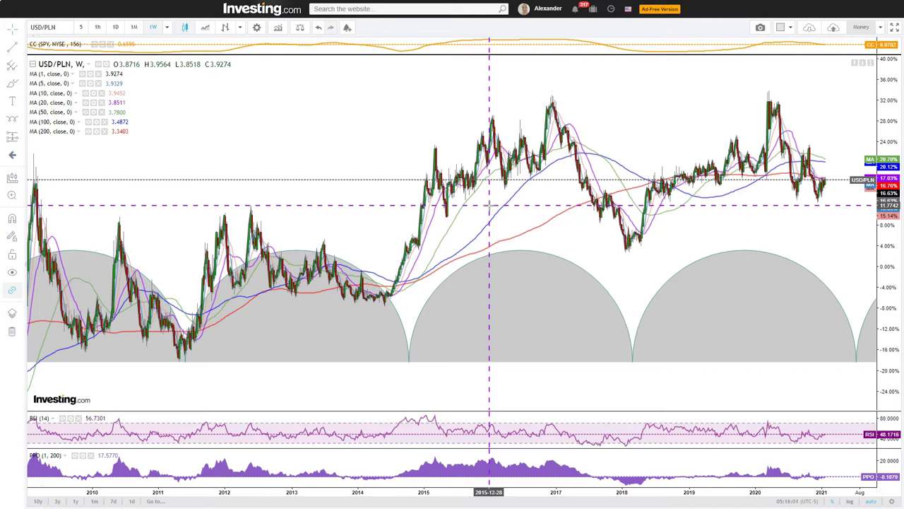
# - Trace levels with the crosshair, then pan the weekly chart left and rescale toward 2022
pyautogui.moveTo(489, 205); pyautogui.dragTo(527, 243)
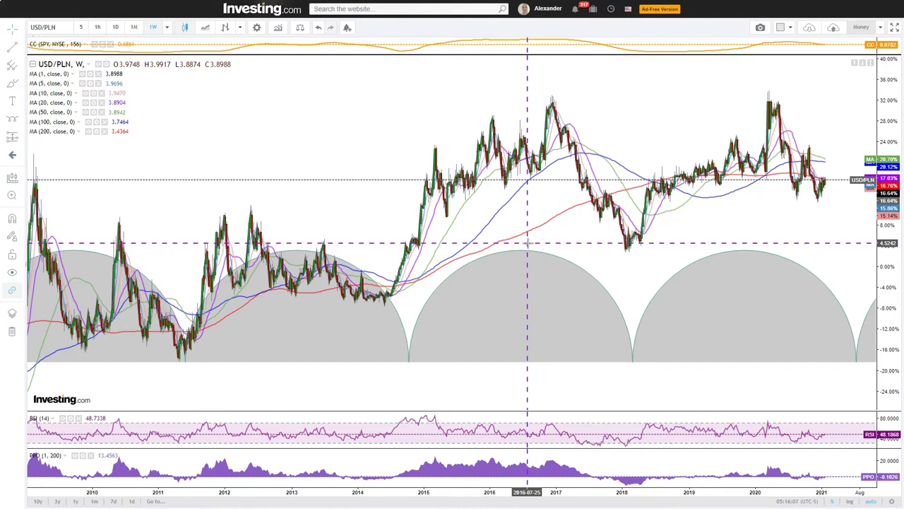
pyautogui.moveTo(527, 243)
pyautogui.mouseDown()
pyautogui.moveTo(541, 297)
pyautogui.moveTo(541, 246)
pyautogui.moveTo(515, 191)
pyautogui.moveTo(196, 332)
pyautogui.moveTo(196, 319)
pyautogui.moveTo(333, 266)
pyautogui.moveTo(383, 353)
pyautogui.moveTo(398, 333)
pyautogui.moveTo(522, 260)
pyautogui.moveTo(414, 355)
pyautogui.moveTo(481, 228)
pyautogui.moveTo(586, 287)
pyautogui.moveTo(624, 377)
pyautogui.moveTo(822, 303)
pyautogui.moveTo(709, 287)
pyautogui.moveTo(487, 328)
pyautogui.moveTo(442, 349)
pyautogui.moveTo(530, 248)
pyautogui.mouseUp()
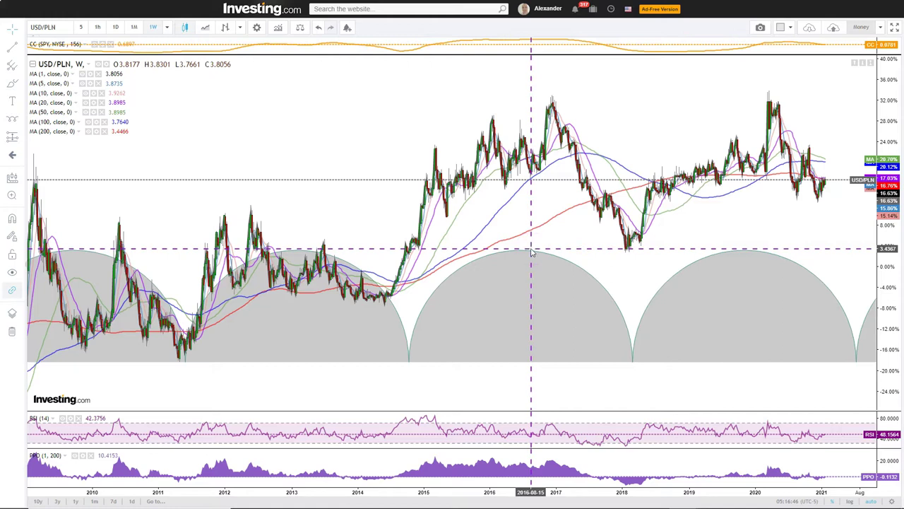
pyautogui.moveTo(526, 243); pyautogui.dragTo(784, 259)
pyautogui.moveTo(650, 296); pyautogui.dragTo(565, 234)
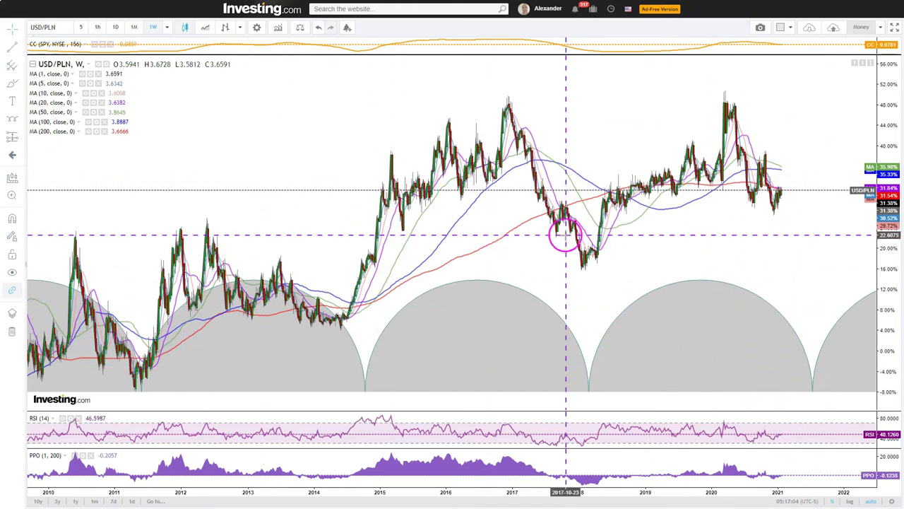
pyautogui.scroll(5, 565, 234)
pyautogui.moveTo(535, 280); pyautogui.dragTo(600, 287)
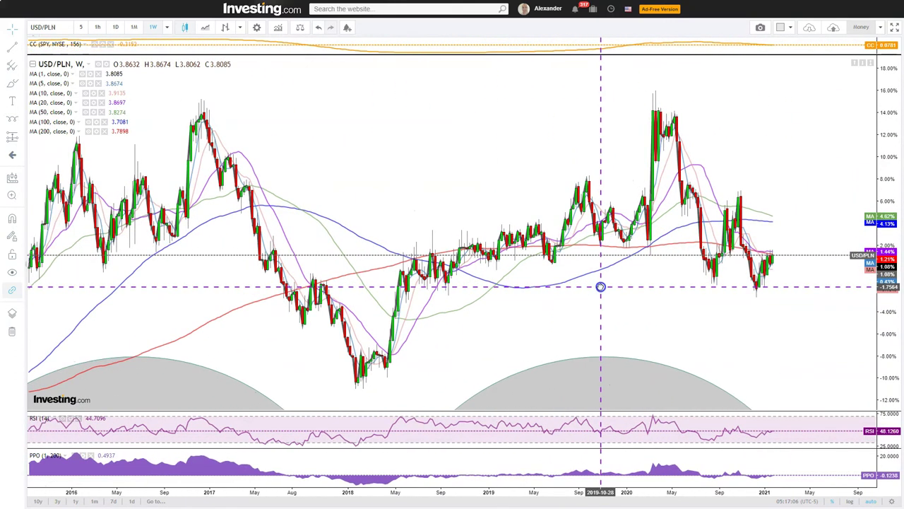
pyautogui.scroll(3, 601, 287)
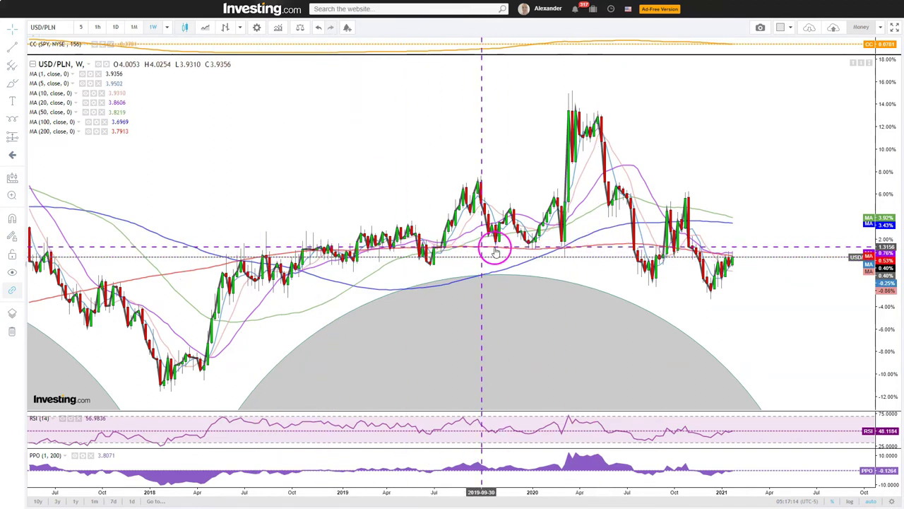
pyautogui.click(557, 251)
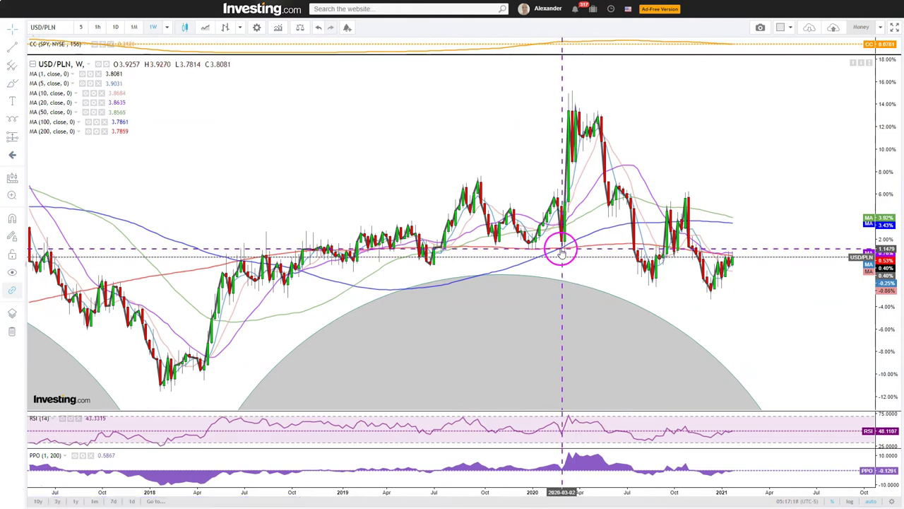
pyautogui.scroll(3, 722, 289)
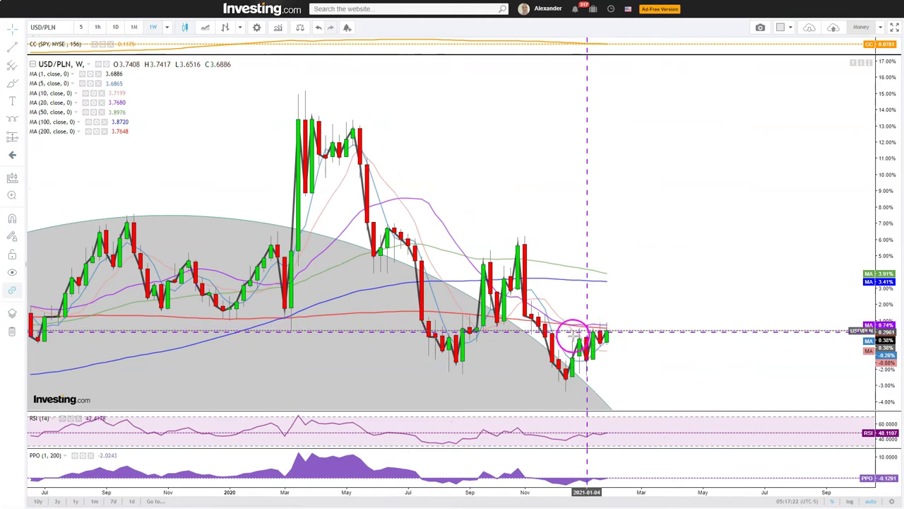
pyautogui.scroll(-8, 640, 323)
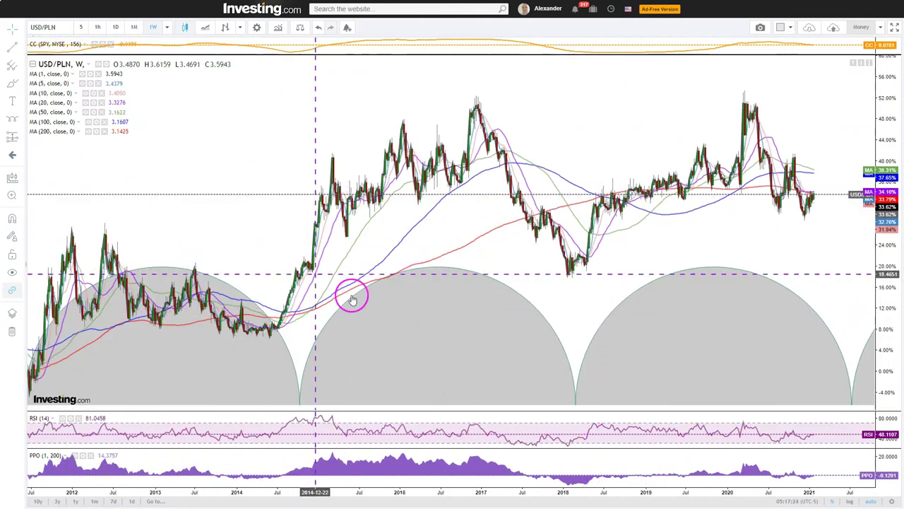
pyautogui.click(484, 273)
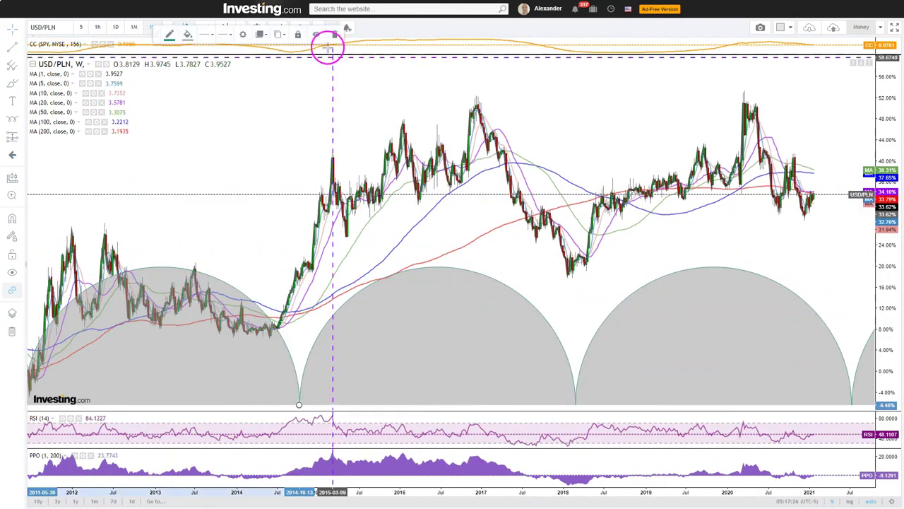
pyautogui.click(333, 33)
pyautogui.scroll(-5, 364, 204)
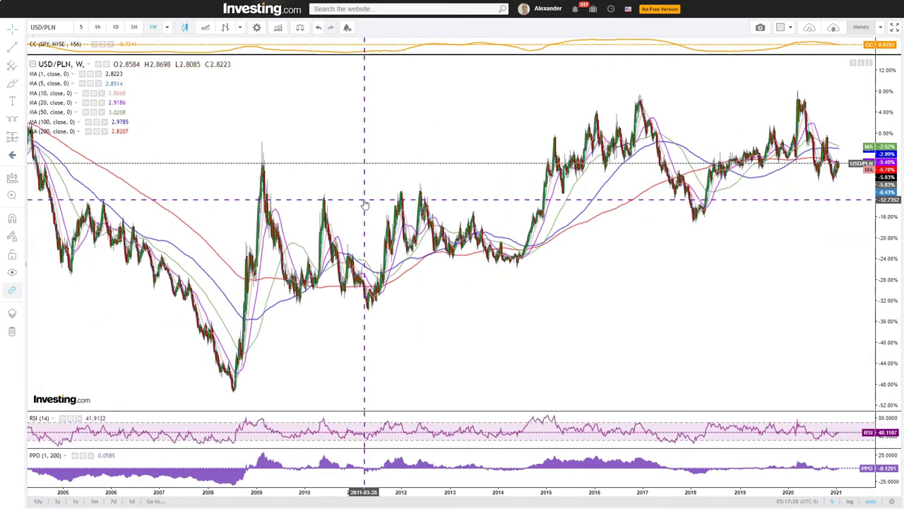
pyautogui.scroll(-1, 161, 228)
pyautogui.scroll(-1, 162, 228)
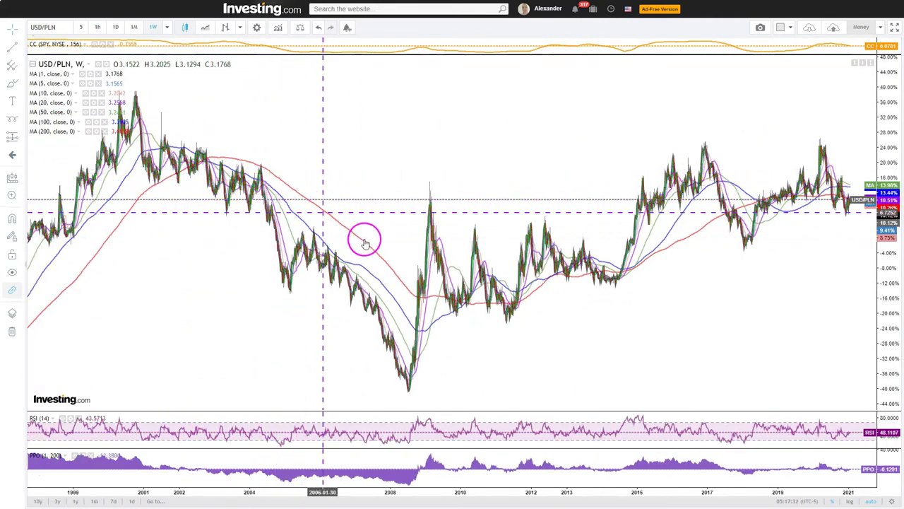
pyautogui.scroll(4, 645, 278)
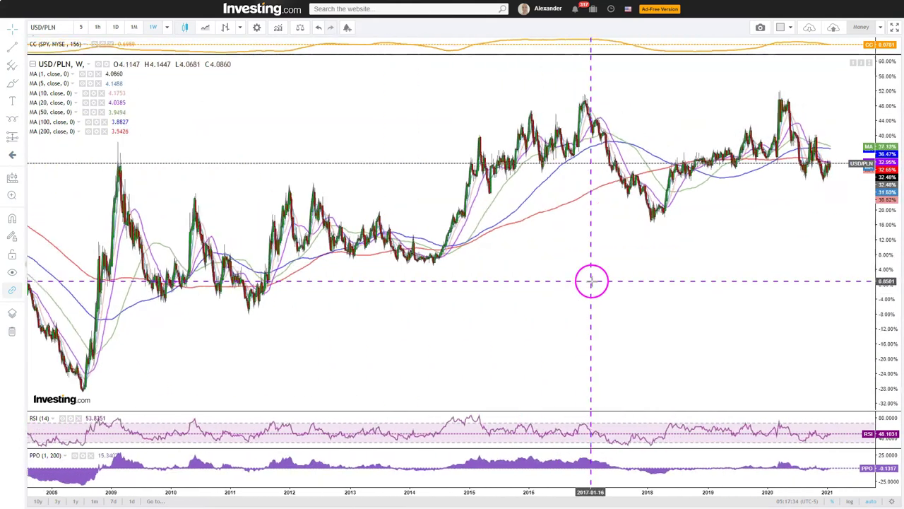
pyautogui.scroll(2, 770, 219)
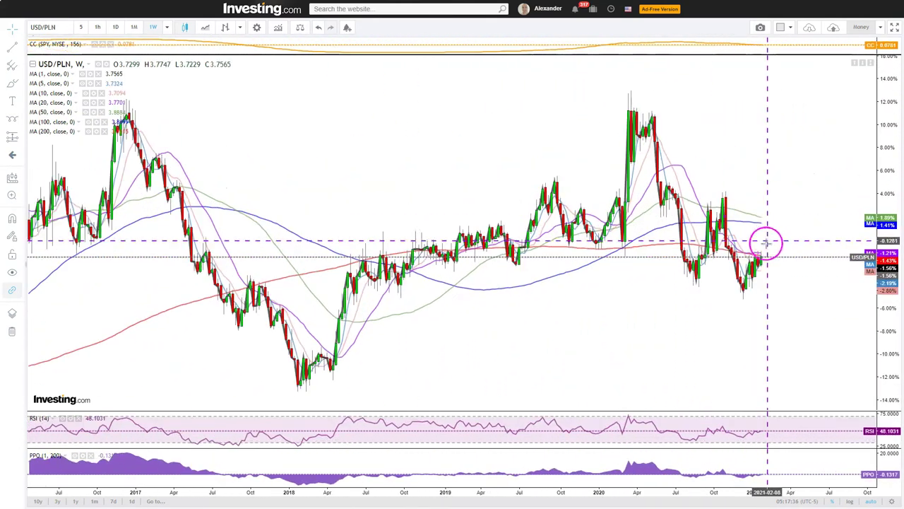
pyautogui.scroll(-3, 754, 257)
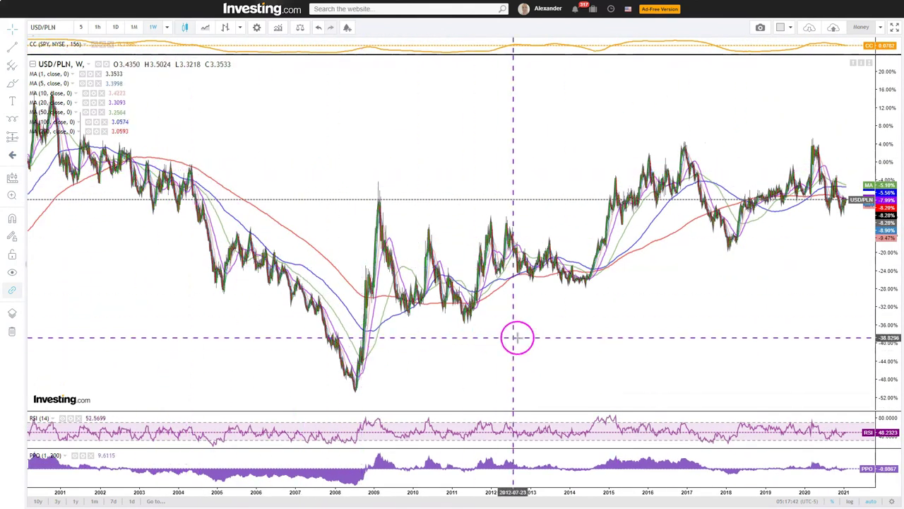
pyautogui.scroll(2, 551, 325)
pyautogui.scroll(3, 720, 292)
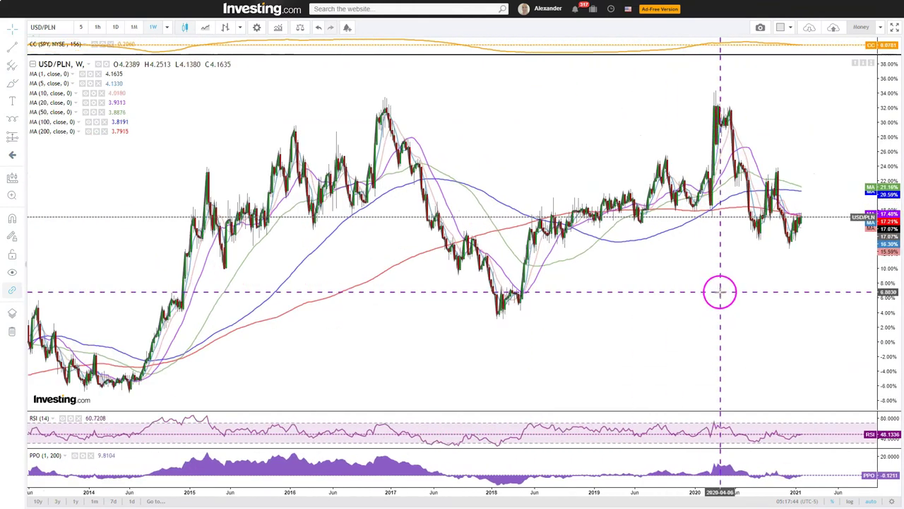
pyautogui.scroll(4, 856, 263)
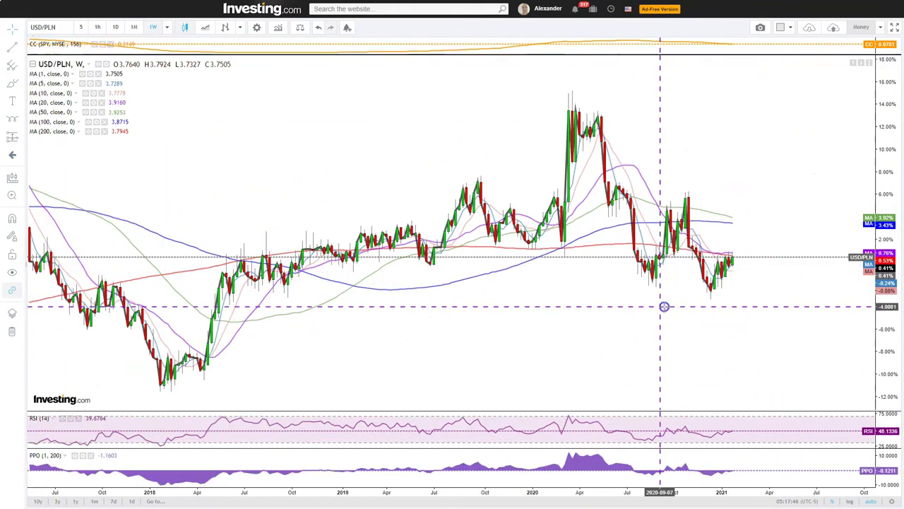
pyautogui.scroll(3, 664, 307)
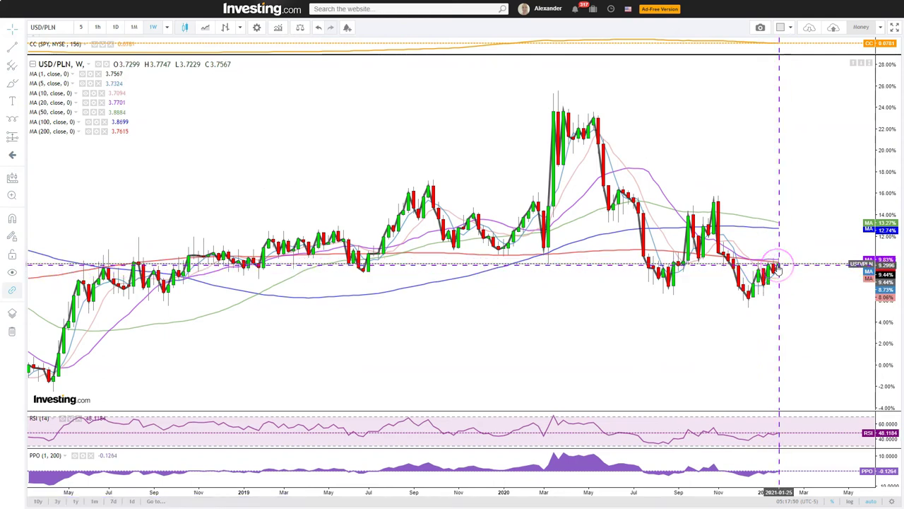
pyautogui.scroll(-8, 776, 269)
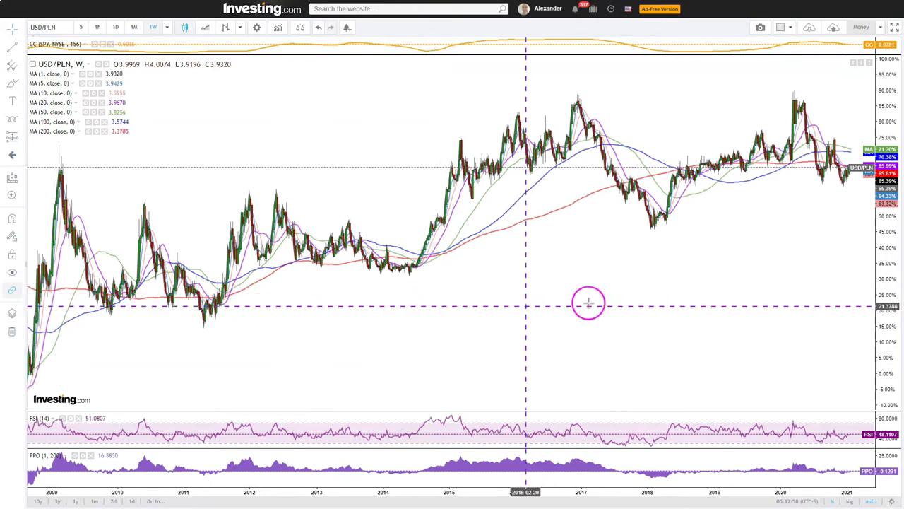
pyautogui.click(22, 140)
pyautogui.click(79, 226)
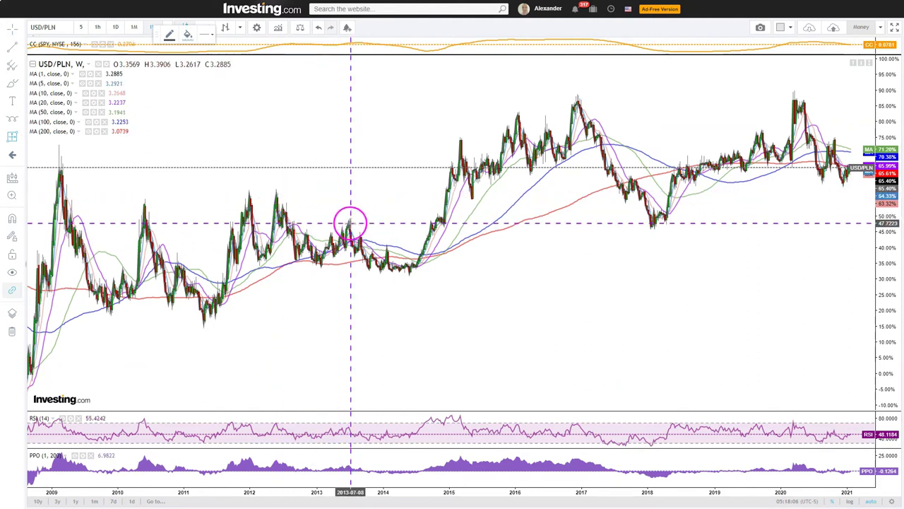
pyautogui.moveTo(348, 220); pyautogui.dragTo(411, 272)
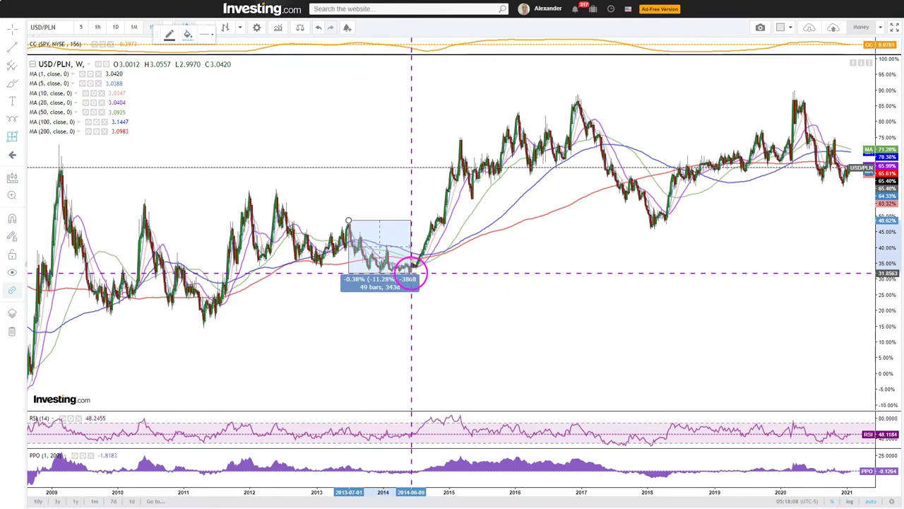
pyautogui.click(14, 138)
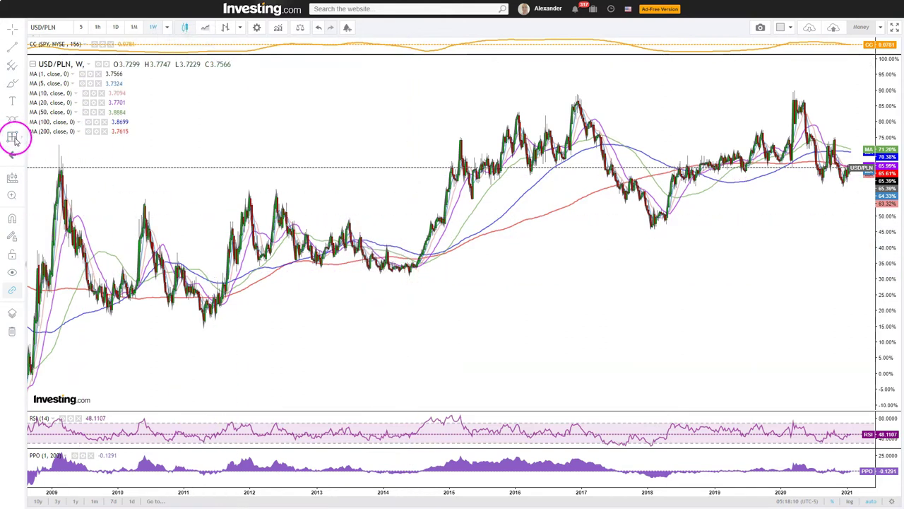
pyautogui.scroll(3, 574, 236)
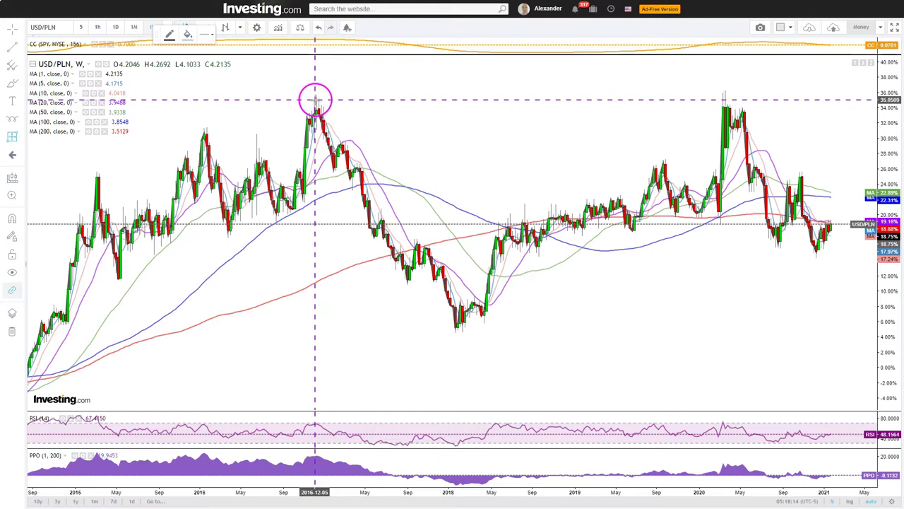
pyautogui.moveTo(316, 99); pyautogui.dragTo(459, 330)
pyautogui.click(553, 322)
pyautogui.scroll(-5, 552, 321)
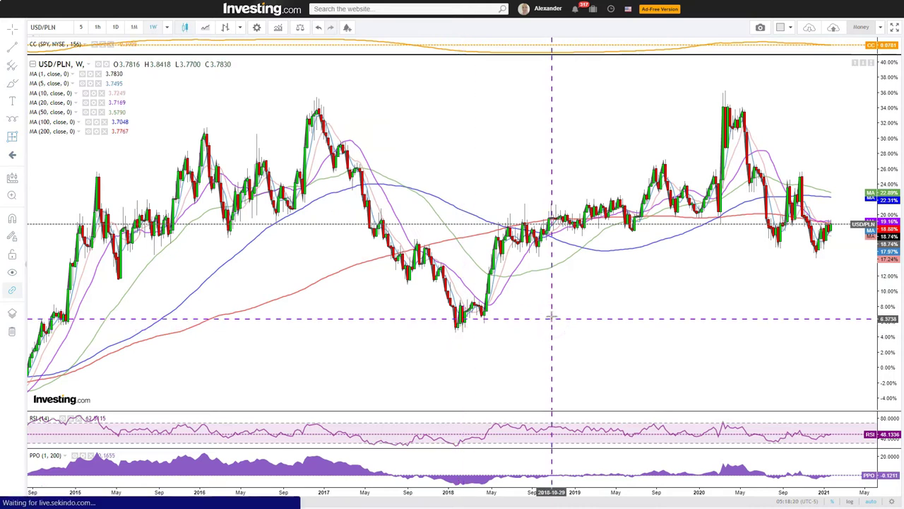
pyautogui.scroll(5, 786, 315)
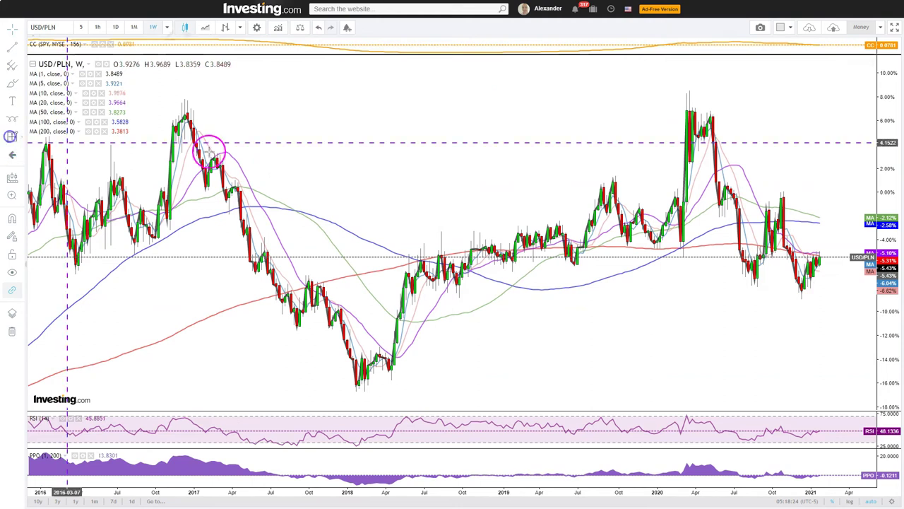
pyautogui.scroll(2, 693, 121)
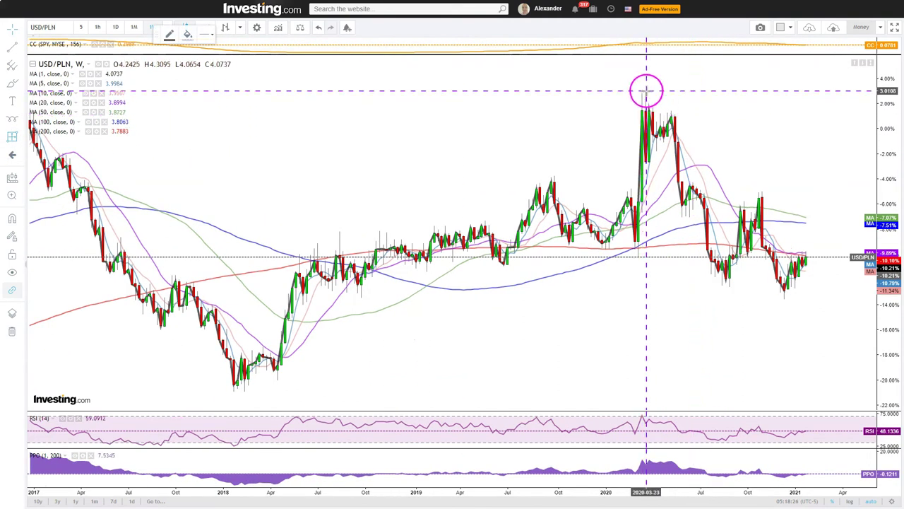
pyautogui.click(646, 91)
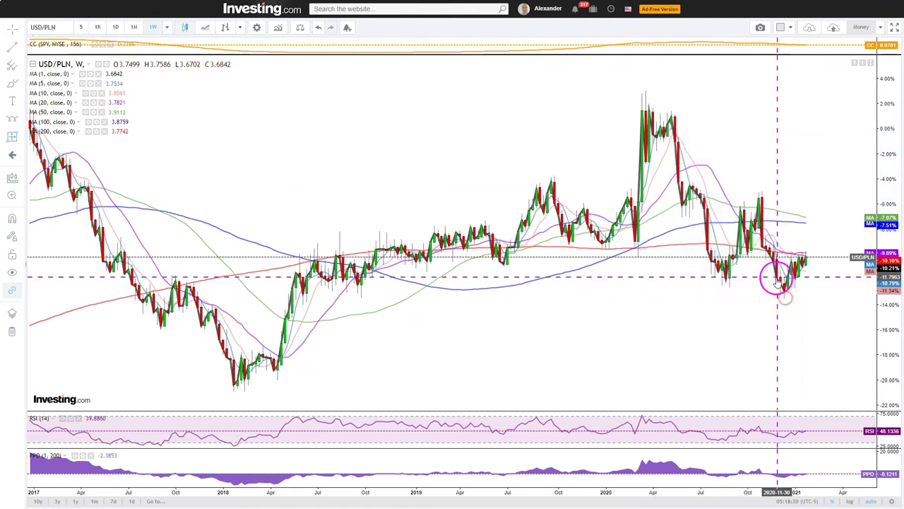
pyautogui.scroll(-3, 773, 267)
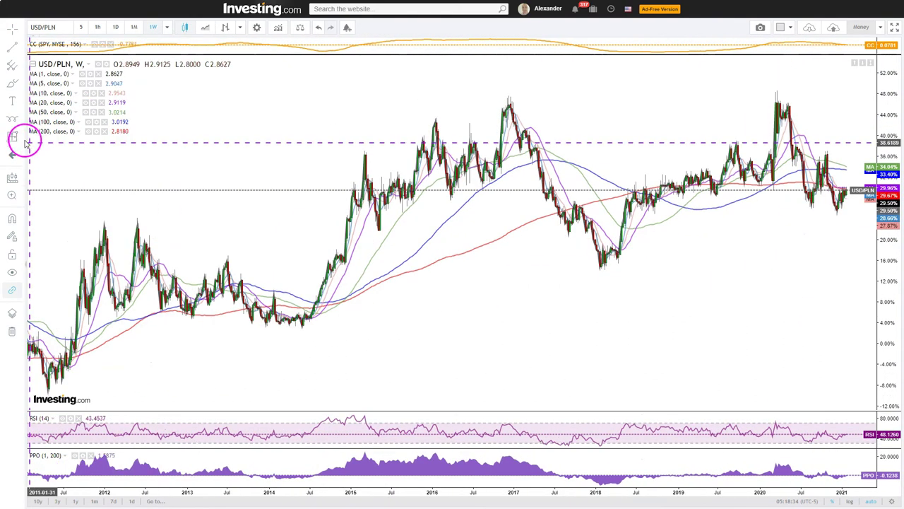
pyautogui.click(13, 139)
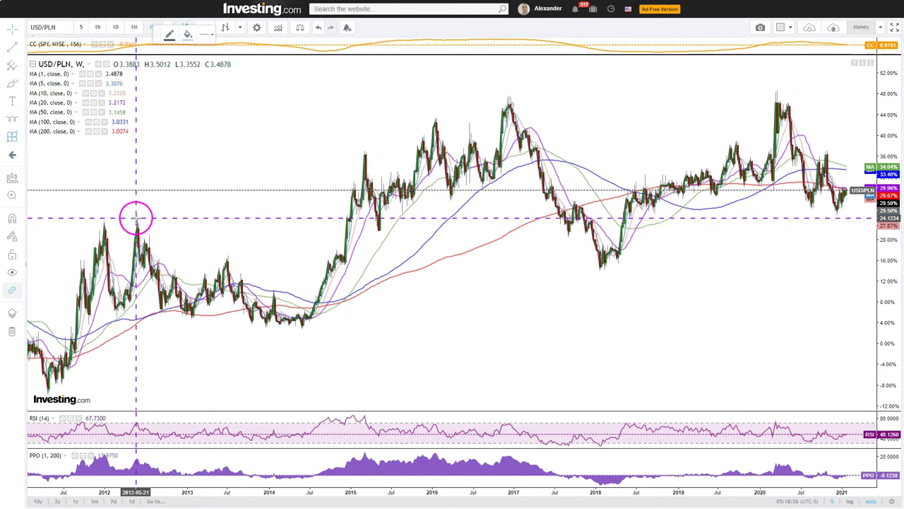
pyautogui.moveTo(136, 218); pyautogui.dragTo(303, 327)
pyautogui.scroll(5, 777, 304)
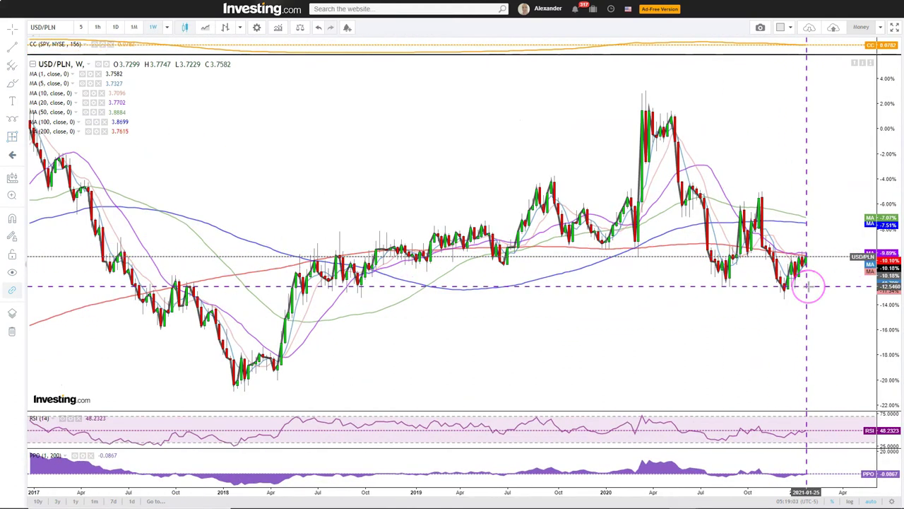
pyautogui.scroll(2, 807, 286)
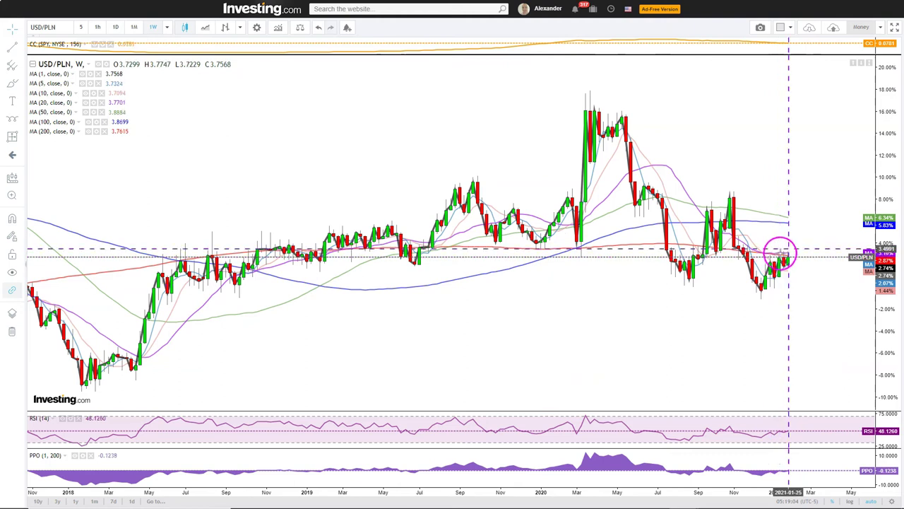
pyautogui.scroll(-4, 586, 355)
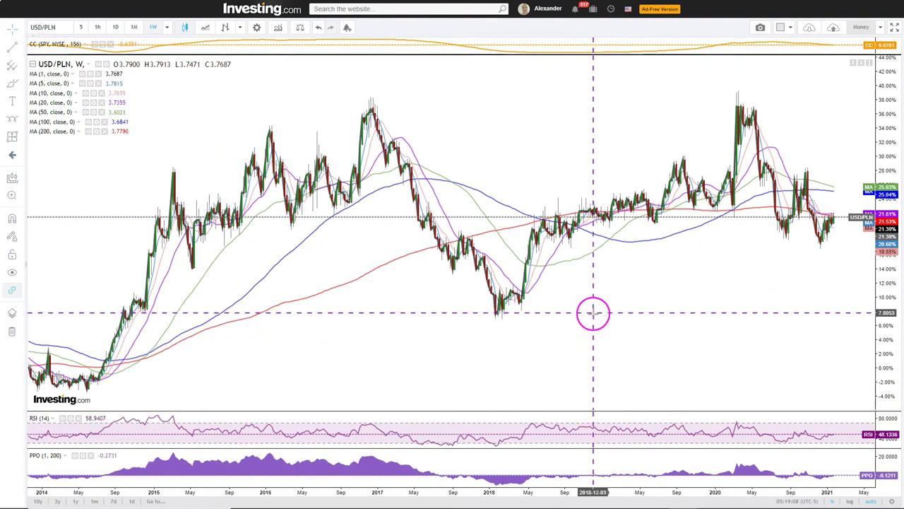
pyautogui.scroll(2, 749, 307)
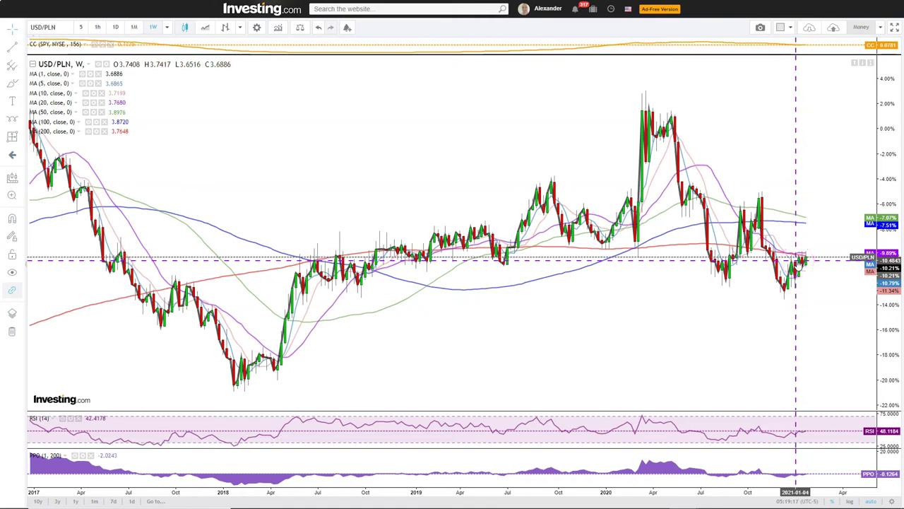
pyautogui.scroll(1, 655, 377)
pyautogui.scroll(-3, 609, 299)
pyautogui.scroll(2, 777, 251)
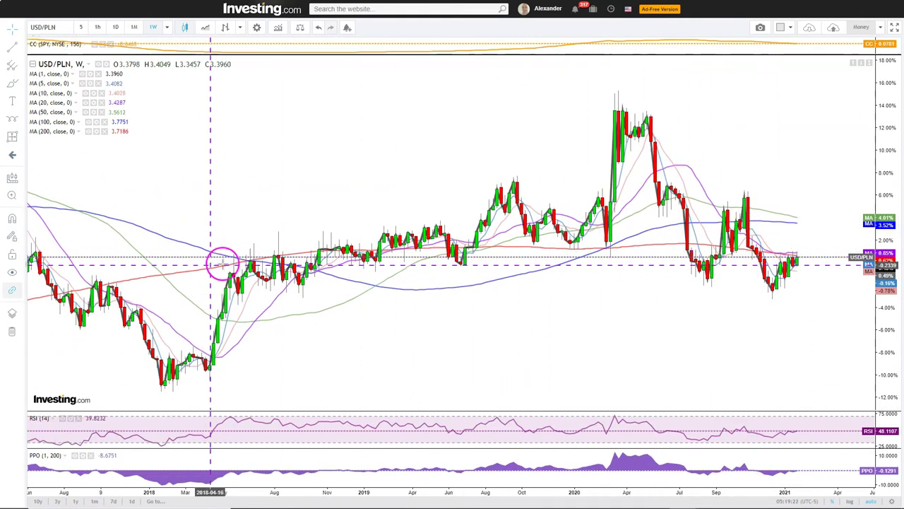
pyautogui.scroll(2, 731, 262)
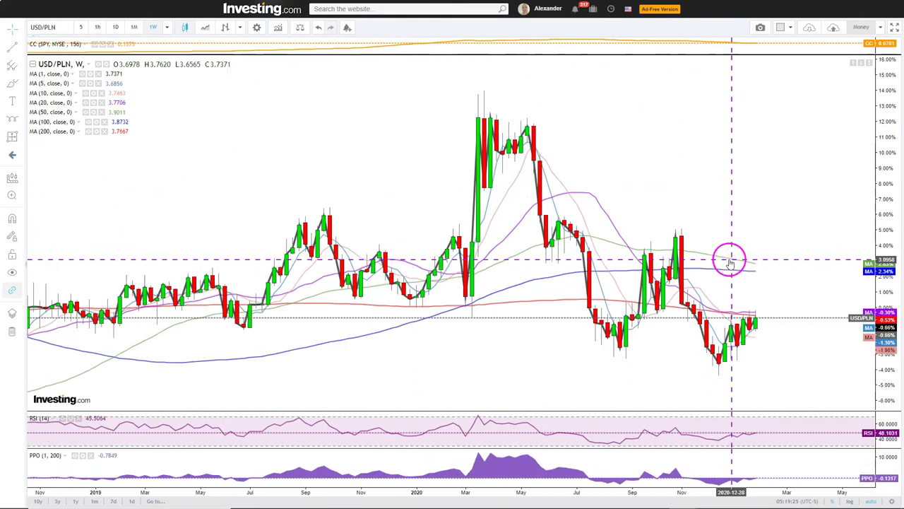
pyautogui.scroll(-4, 779, 374)
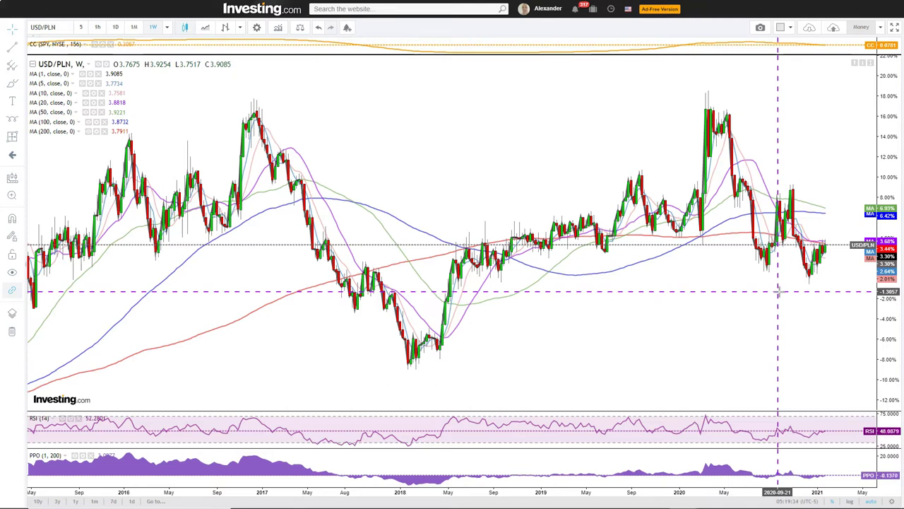
pyautogui.scroll(-3, 789, 295)
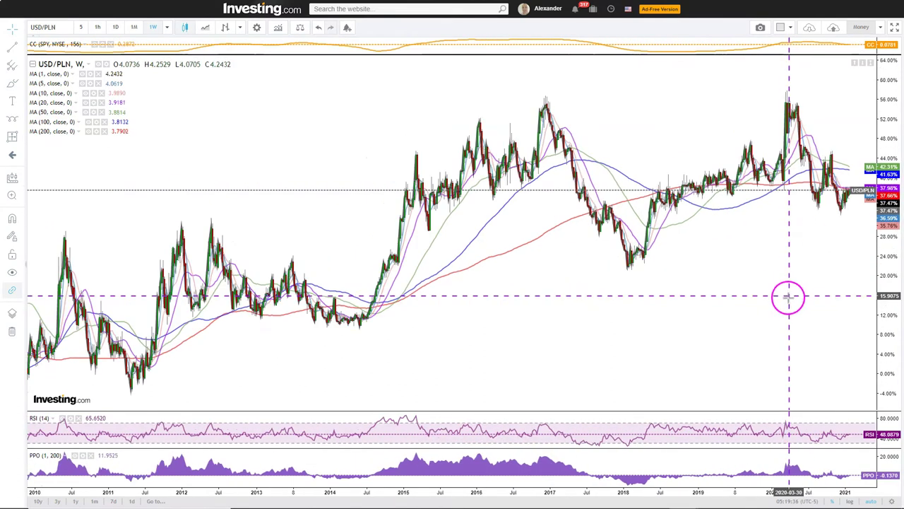
pyautogui.scroll(-2, 785, 352)
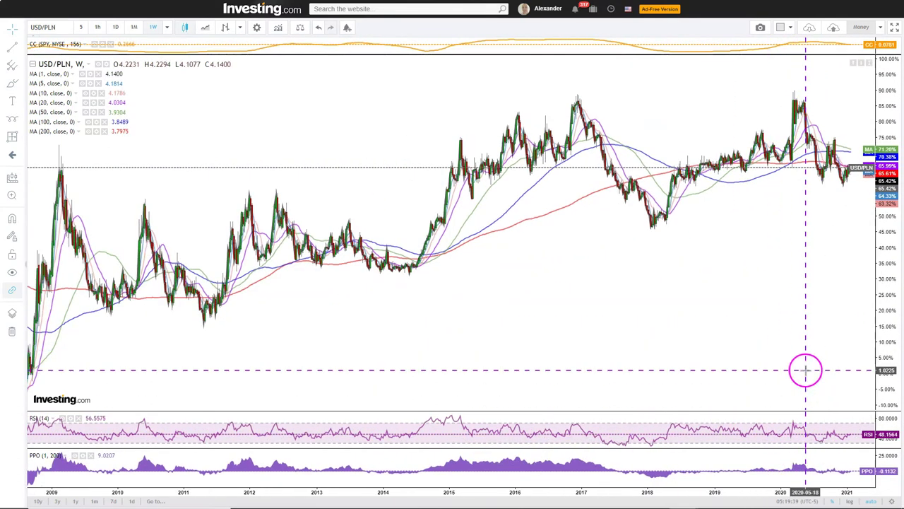
pyautogui.moveTo(773, 363); pyautogui.dragTo(763, 367)
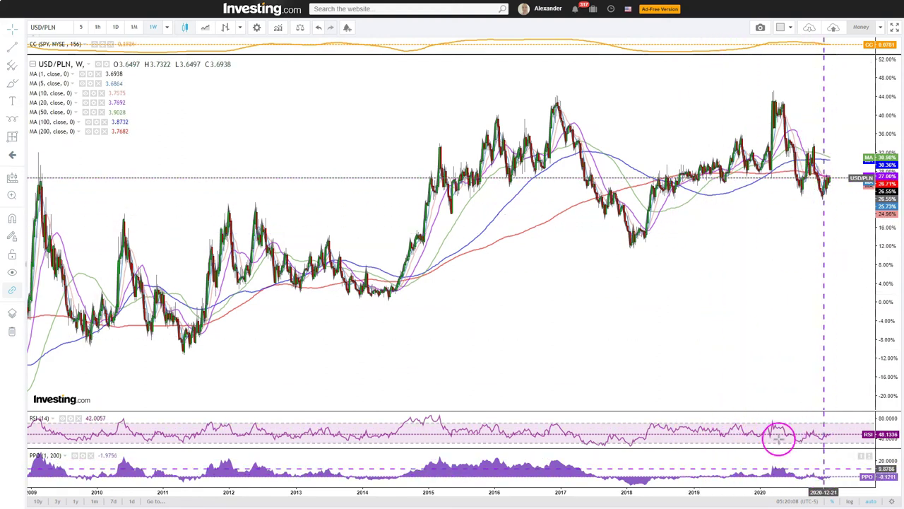
pyautogui.scroll(-4, 727, 344)
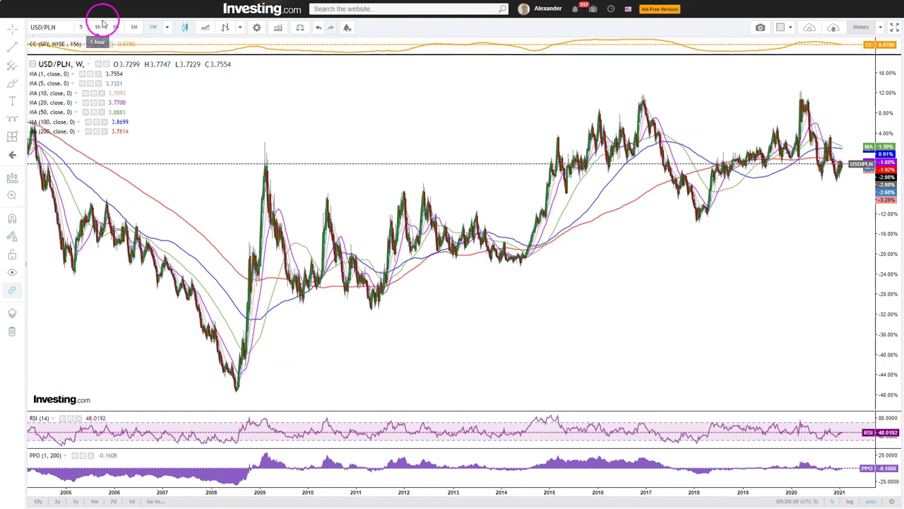
# - Switch USD/PLN to daily candles and zoom out to the history back to 2010
pyautogui.click(112, 26)
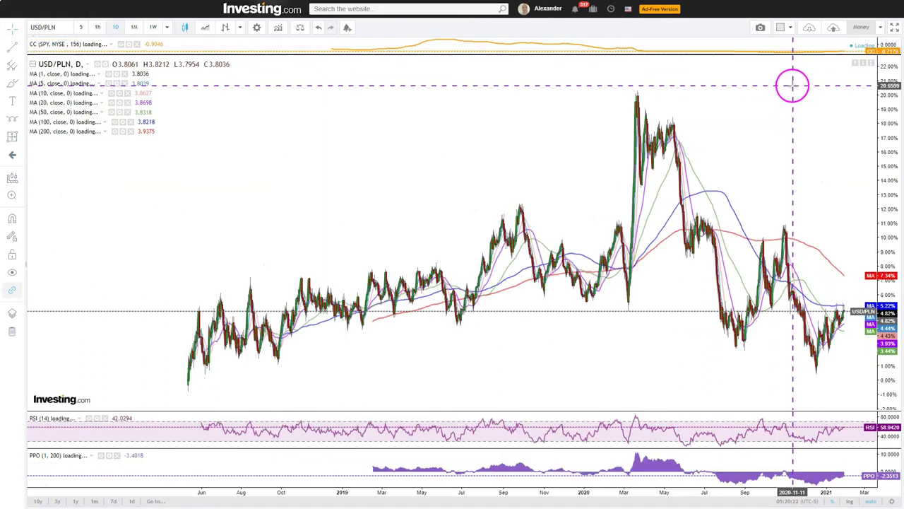
pyautogui.moveTo(790, 85); pyautogui.dragTo(758, 155)
pyautogui.scroll(-5, 757, 202)
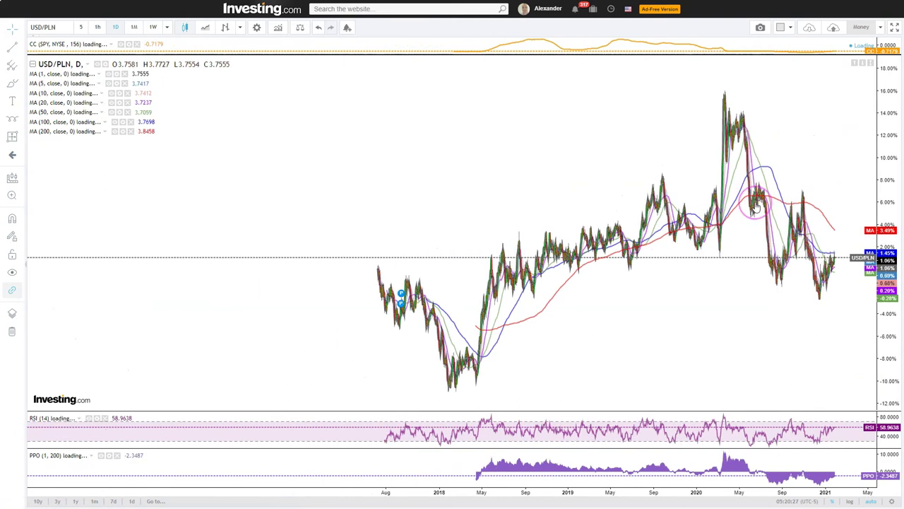
pyautogui.scroll(-4, 755, 206)
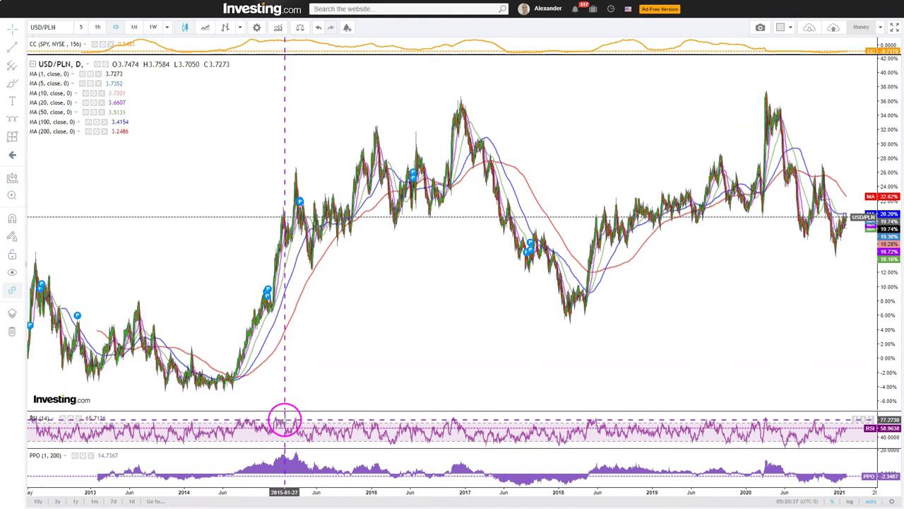
pyautogui.scroll(-2, 284, 422)
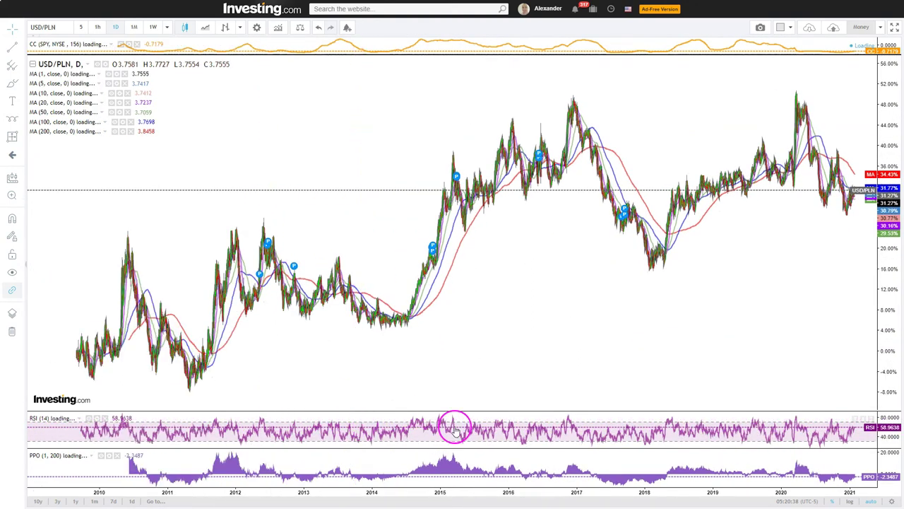
# - Zoom back in to roughly June 2020 through May 2021
pyautogui.scroll(2, 666, 348)
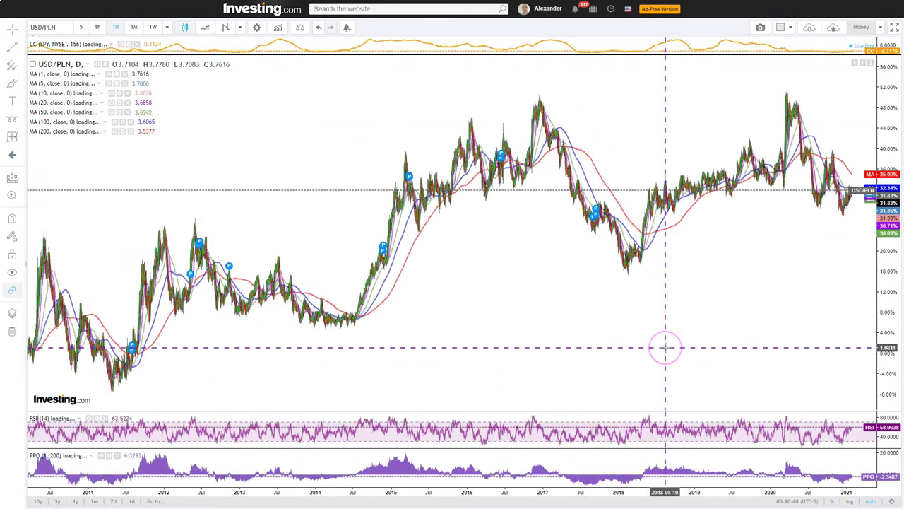
pyautogui.scroll(5, 667, 350)
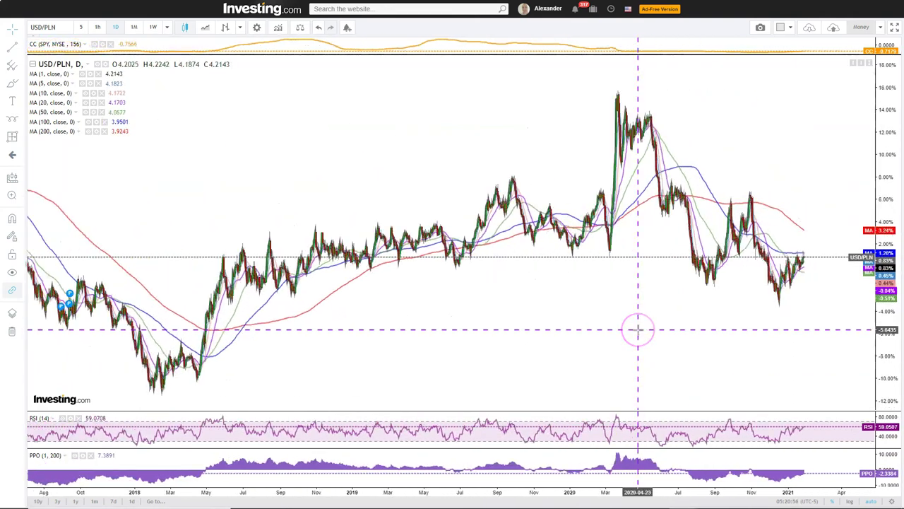
pyautogui.scroll(3, 646, 370)
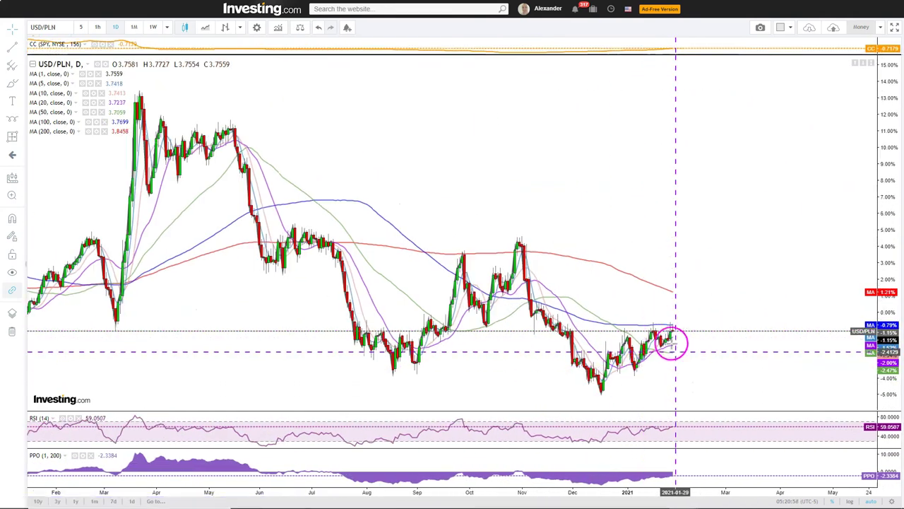
pyautogui.scroll(2, 672, 365)
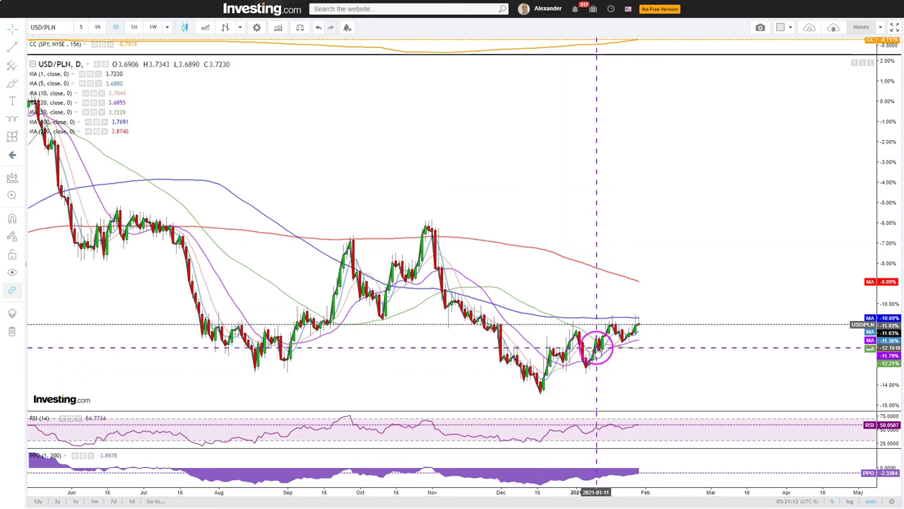
# - Zoom the daily chart out to 2017, then switch to weekly candles spanning 2001–2021
pyautogui.scroll(-3, 684, 325)
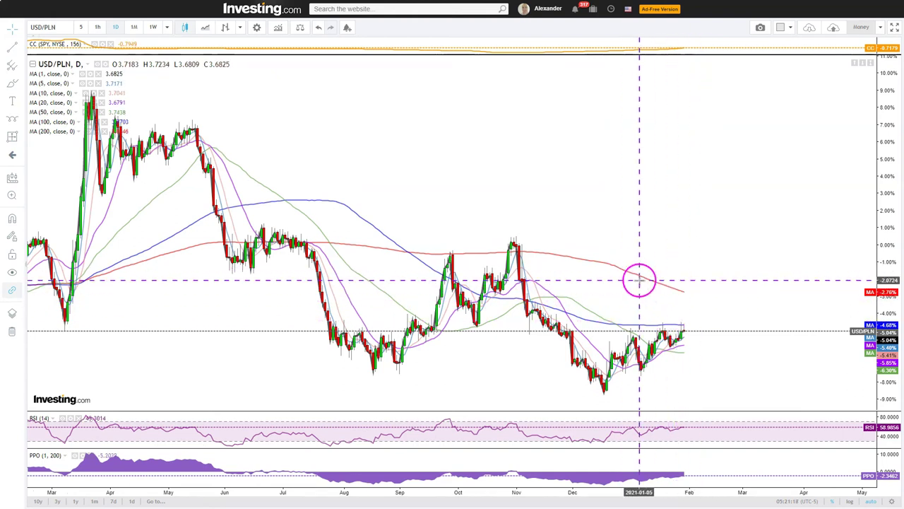
pyautogui.scroll(-2, 711, 299)
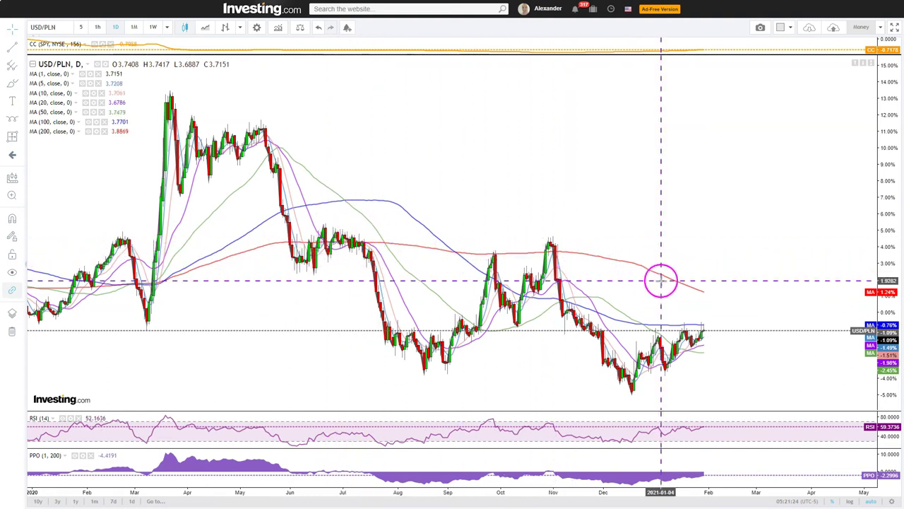
pyautogui.scroll(-2, 660, 279)
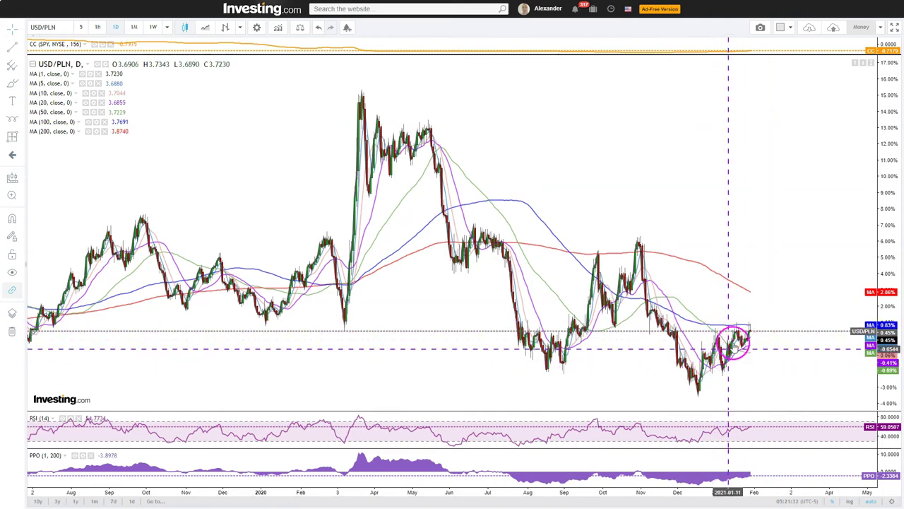
pyautogui.scroll(-2, 727, 302)
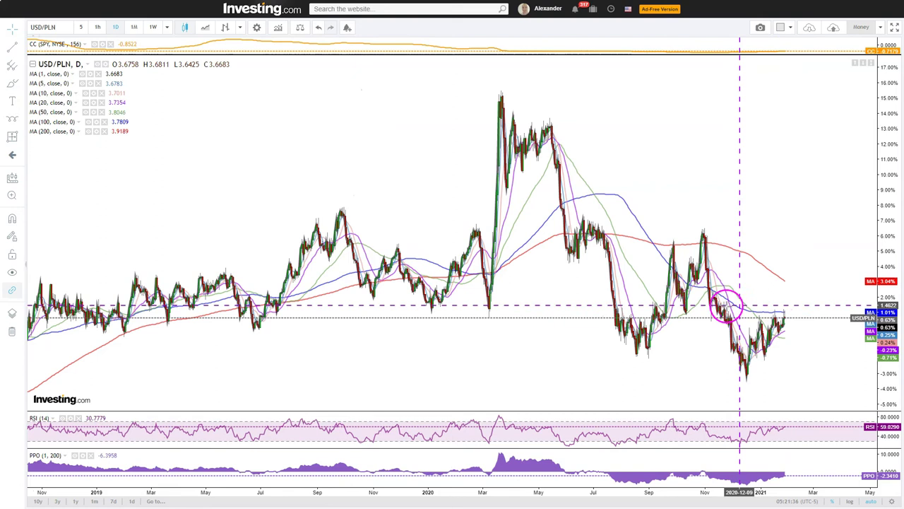
pyautogui.scroll(-3, 666, 302)
pyautogui.scroll(-2, 586, 283)
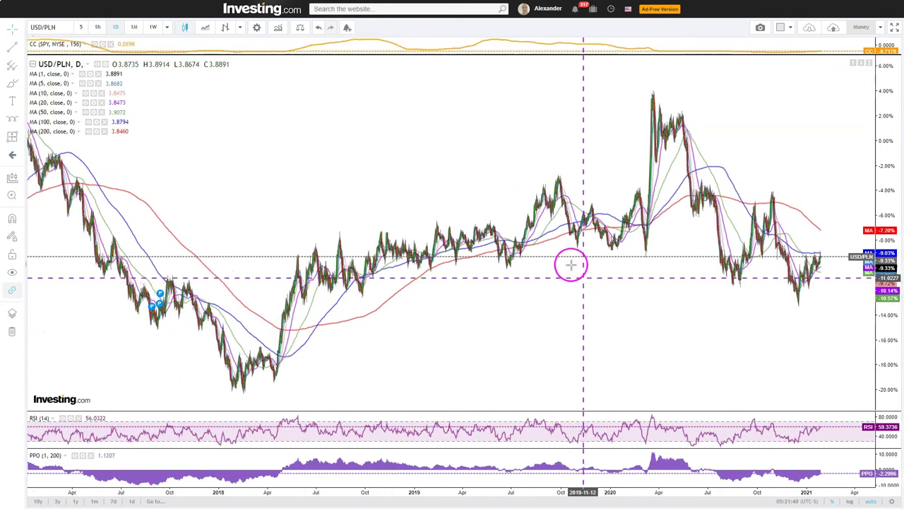
pyautogui.click(157, 27)
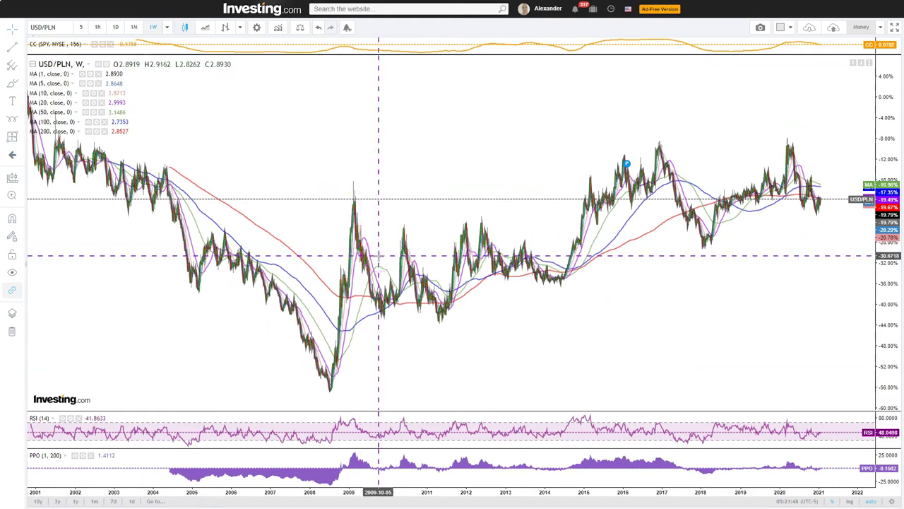
# - Set the CC comparison symbol to US Dollar Index Futures (DX), then switch to daily candles
pyautogui.click(578, 299)
pyautogui.scroll(3, 584, 299)
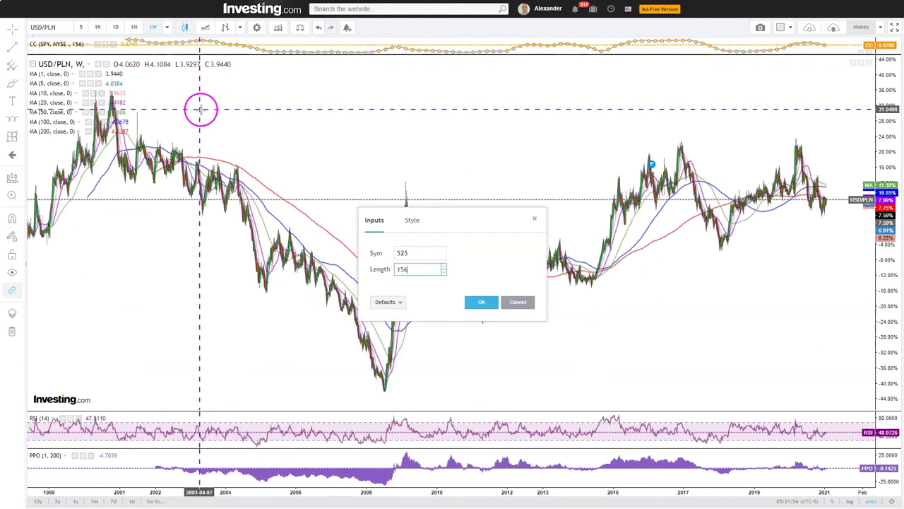
pyautogui.click(396, 238)
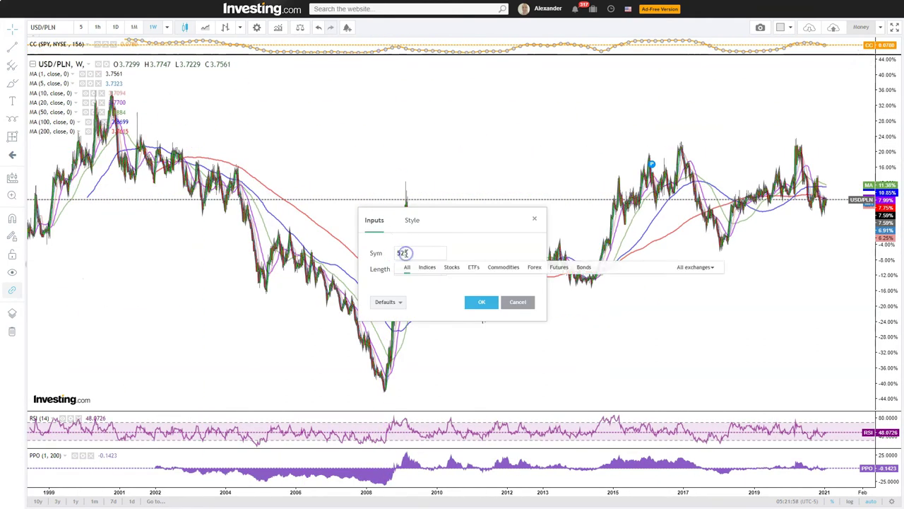
pyautogui.write('DX')
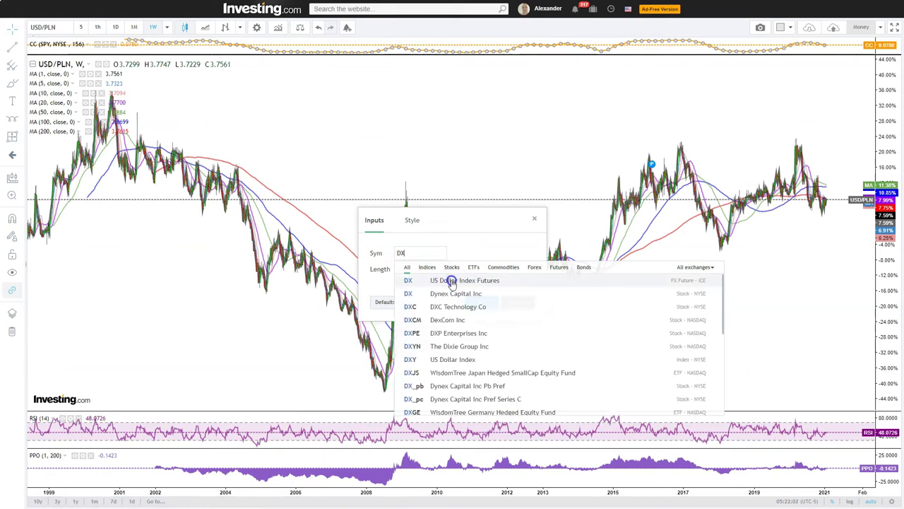
pyautogui.click(453, 280)
pyautogui.click(485, 303)
pyautogui.click(665, 135)
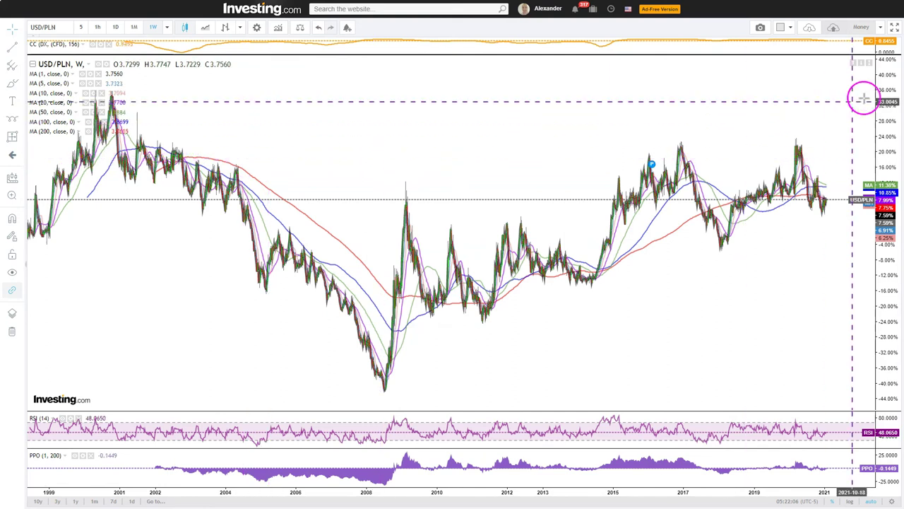
pyautogui.click(115, 27)
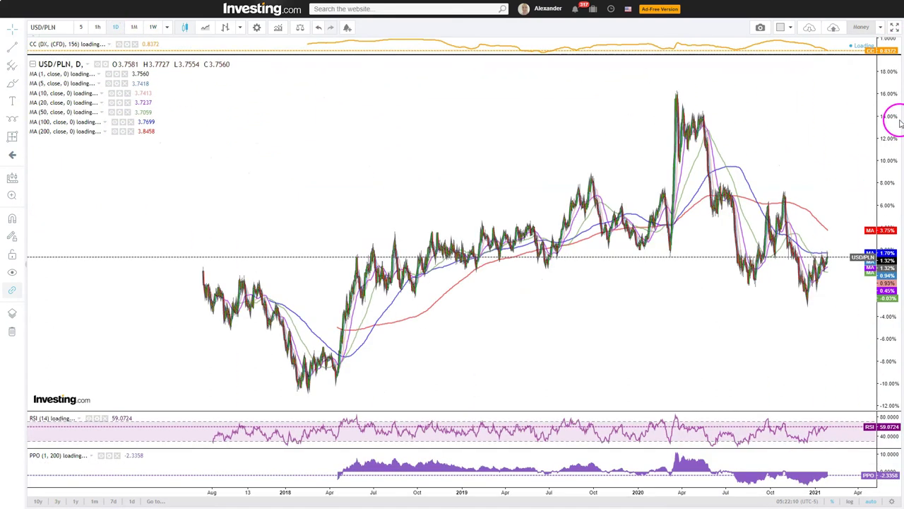
# - On weekly candles, change the CC comparison to SPDR Gold Shares (GLD), then view daily and weekly
pyautogui.click(153, 27)
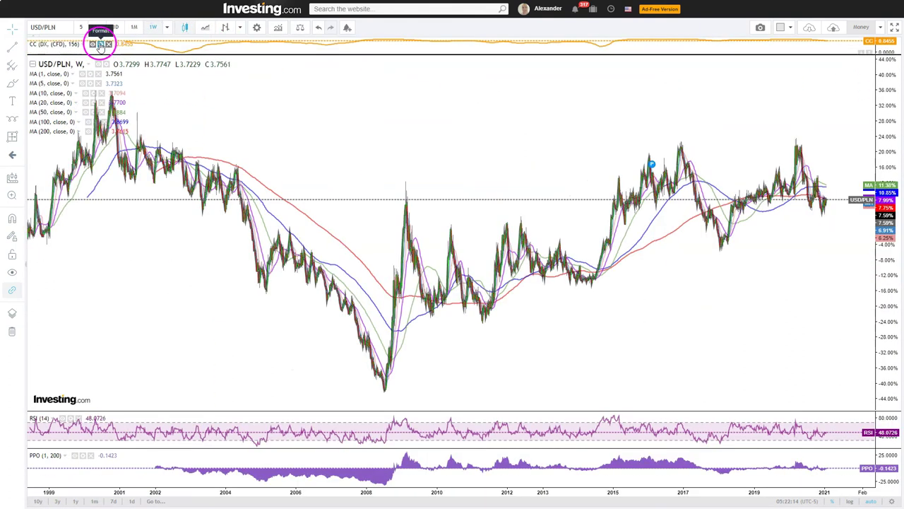
pyautogui.click(100, 45)
pyautogui.click(422, 251)
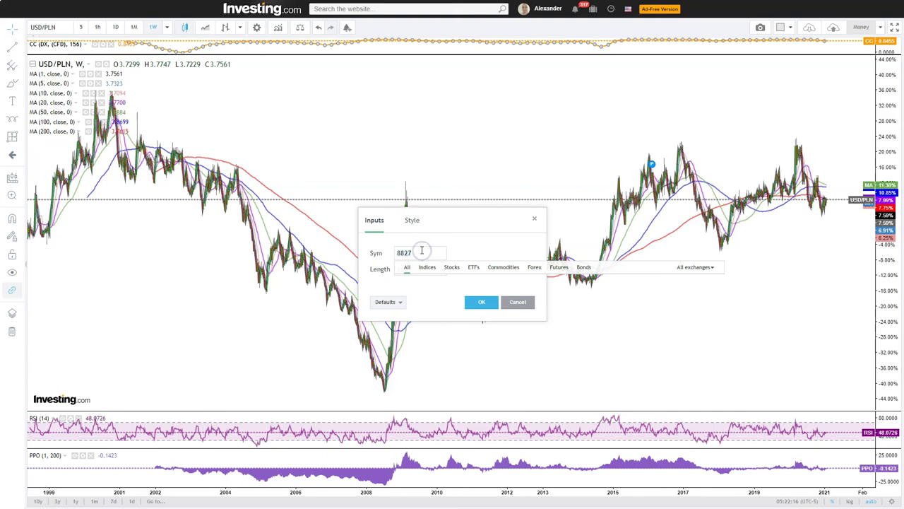
pyautogui.write('GLD')
pyautogui.click(455, 278)
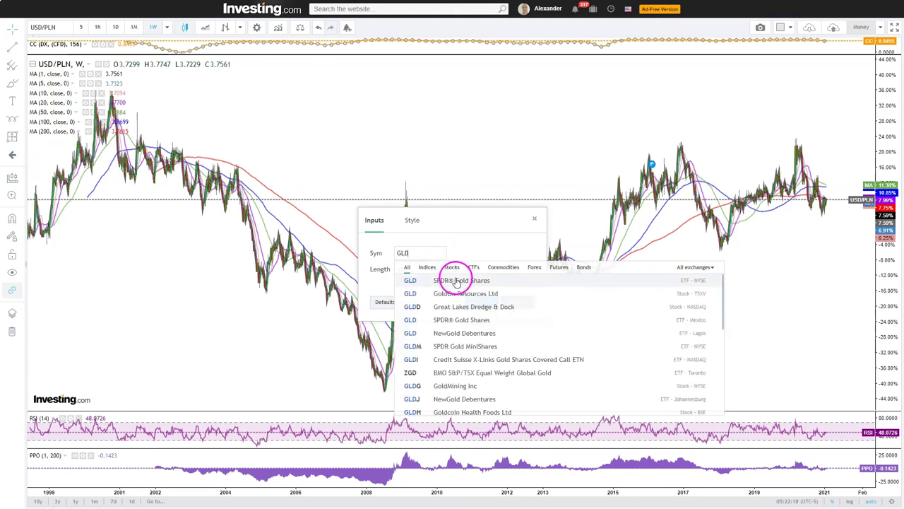
pyautogui.click(475, 303)
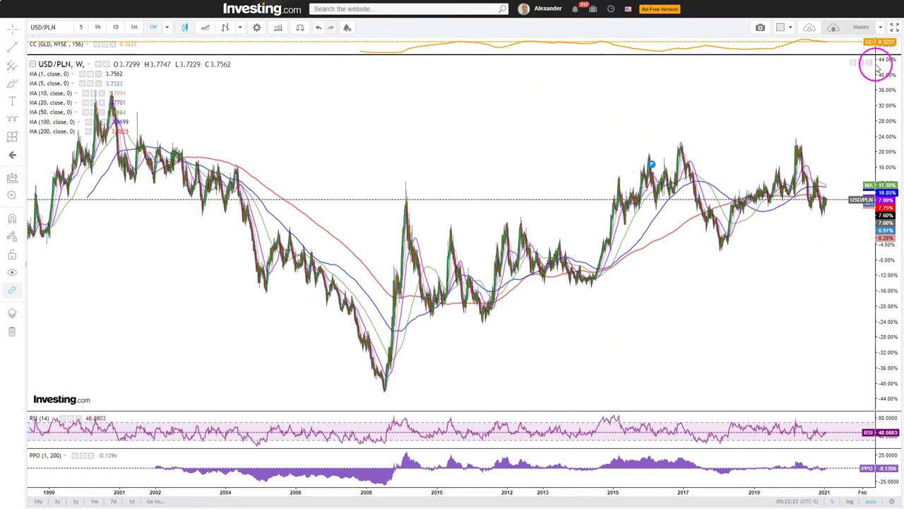
pyautogui.click(114, 28)
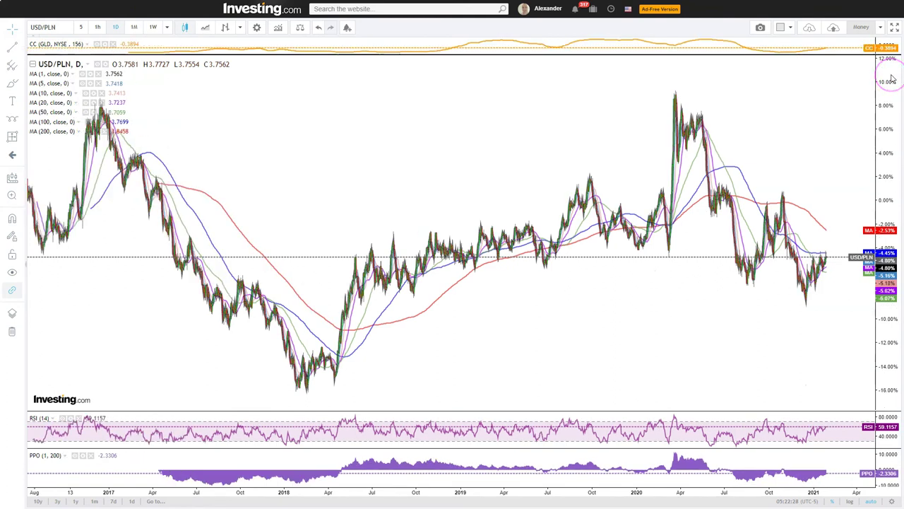
pyautogui.click(155, 29)
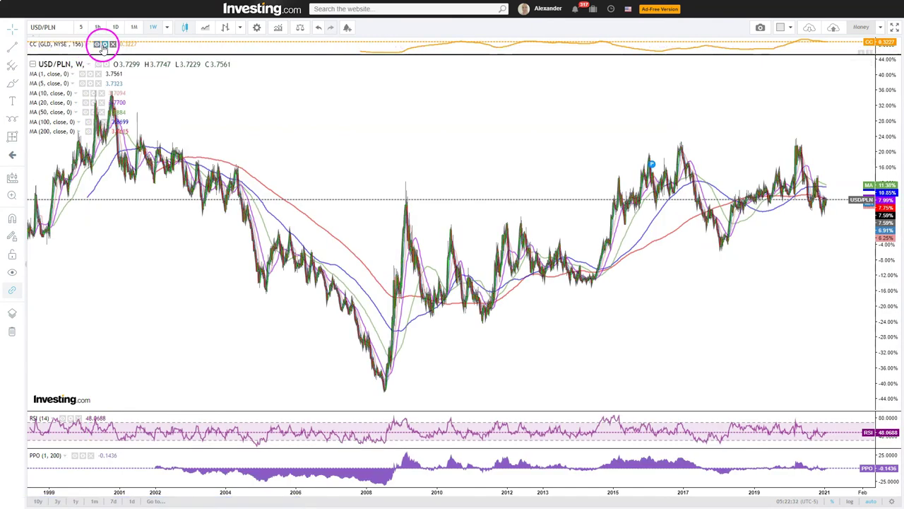
# - Change the correlation indicator's comparison symbol to BTC/USD Investing.com Bitcoin Index, then switch to the 1D chart
pyautogui.click(103, 45)
pyautogui.click(396, 252)
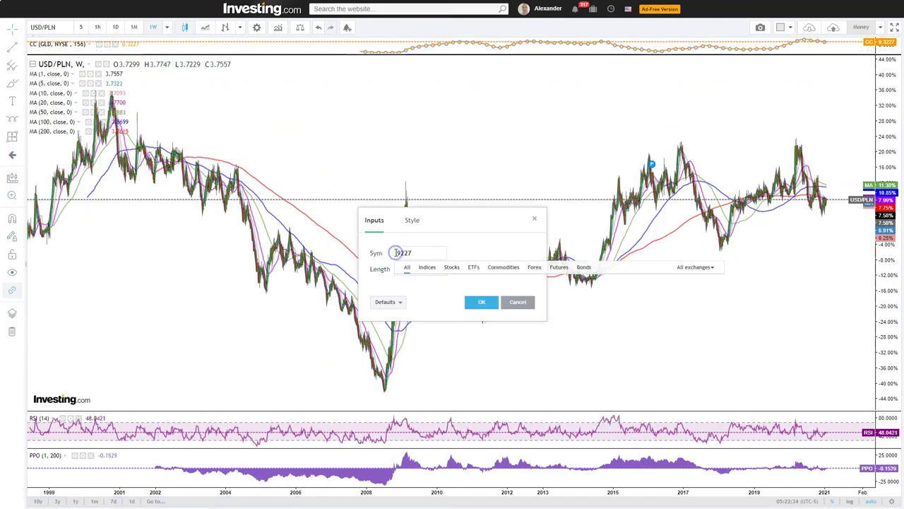
pyautogui.write('VT')
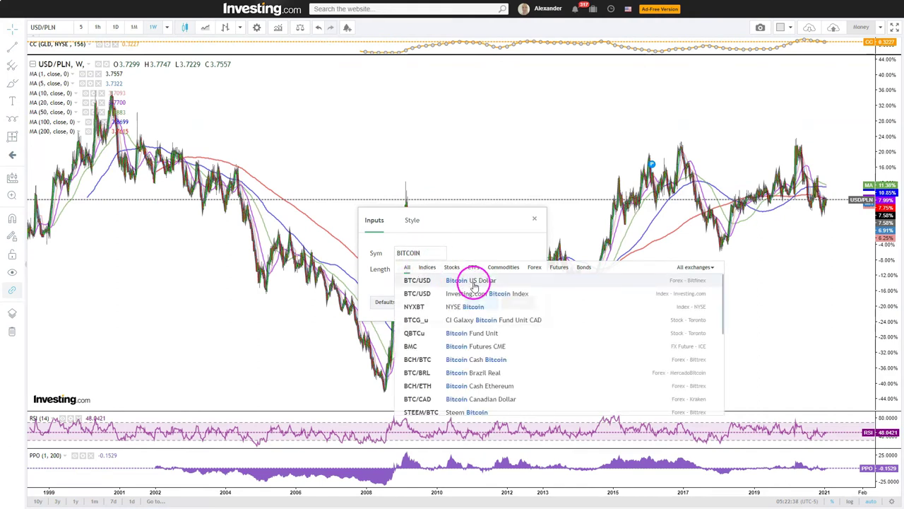
pyautogui.click(478, 294)
pyautogui.click(480, 300)
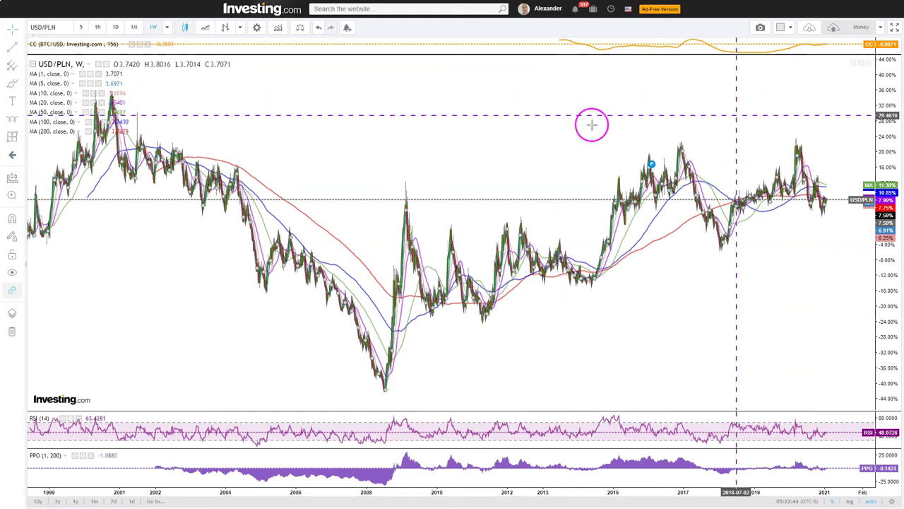
pyautogui.click(117, 29)
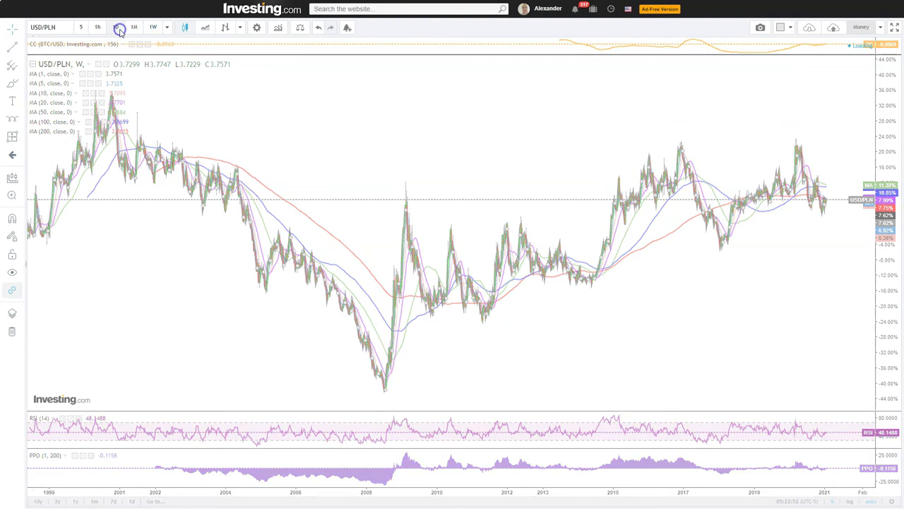